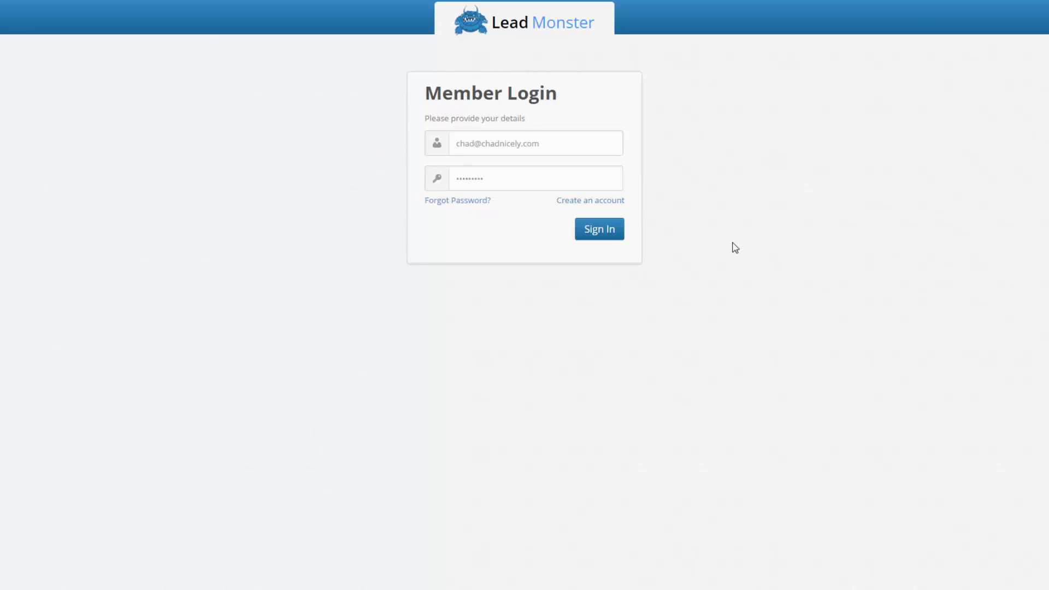
# Sign in to Lead Monster to reach the dashboard listing the webinar 01 campaign.
pyautogui.click(601, 233)
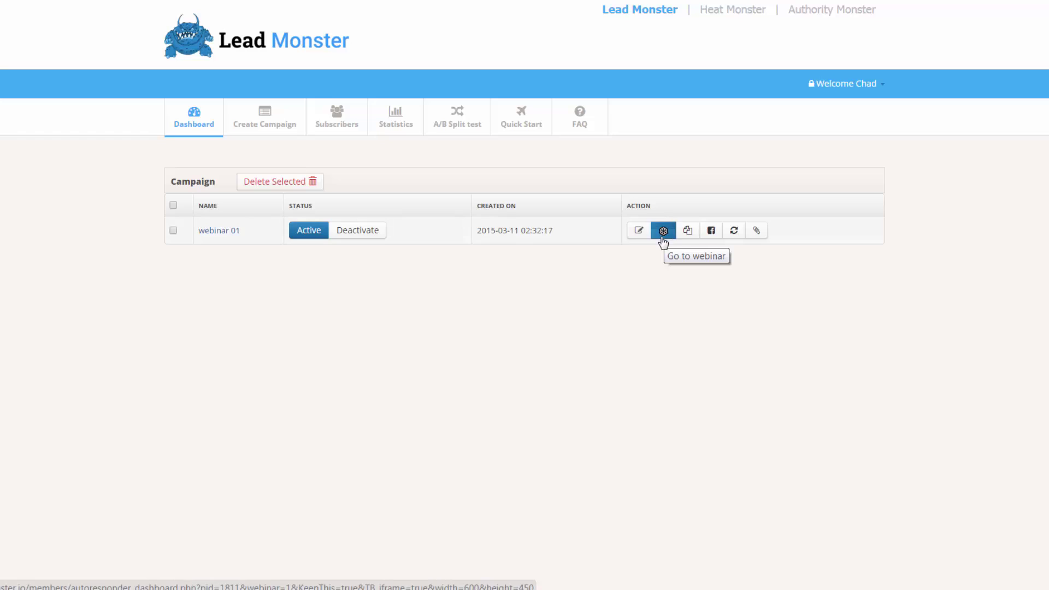
pyautogui.click(710, 232)
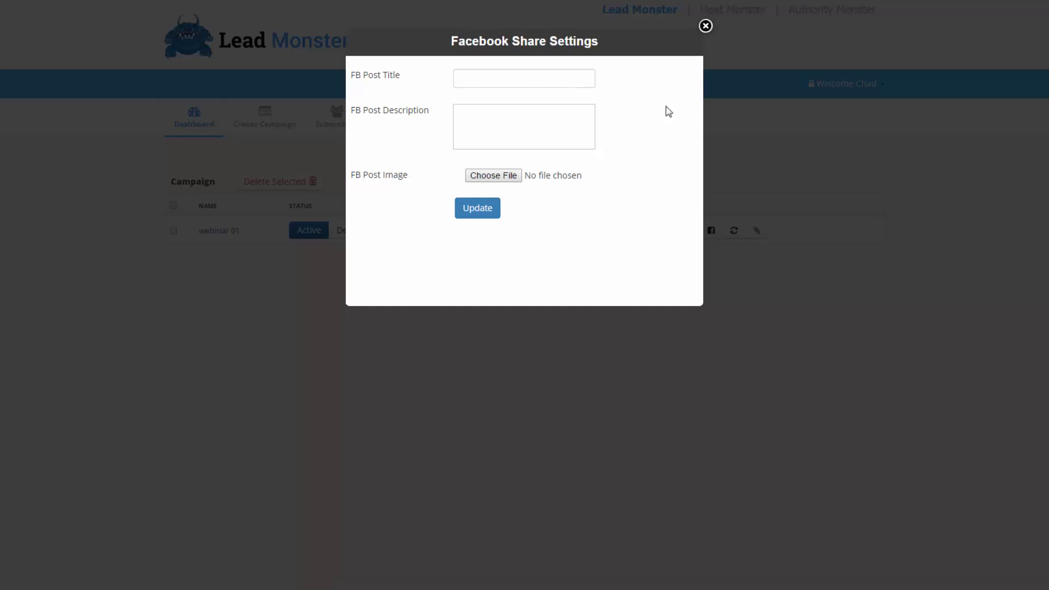
pyautogui.click(705, 26)
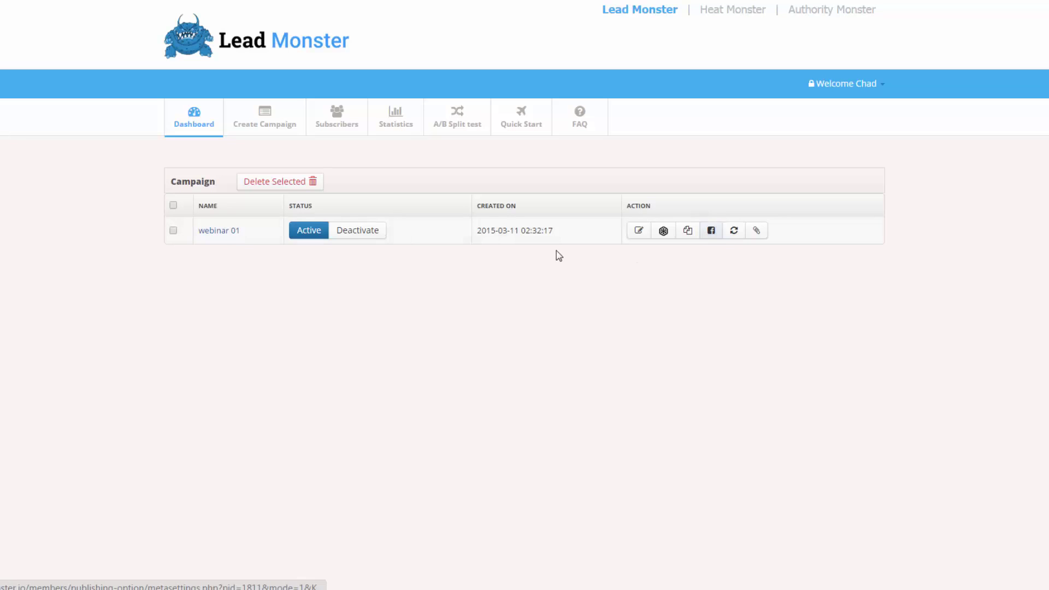
pyautogui.click(753, 230)
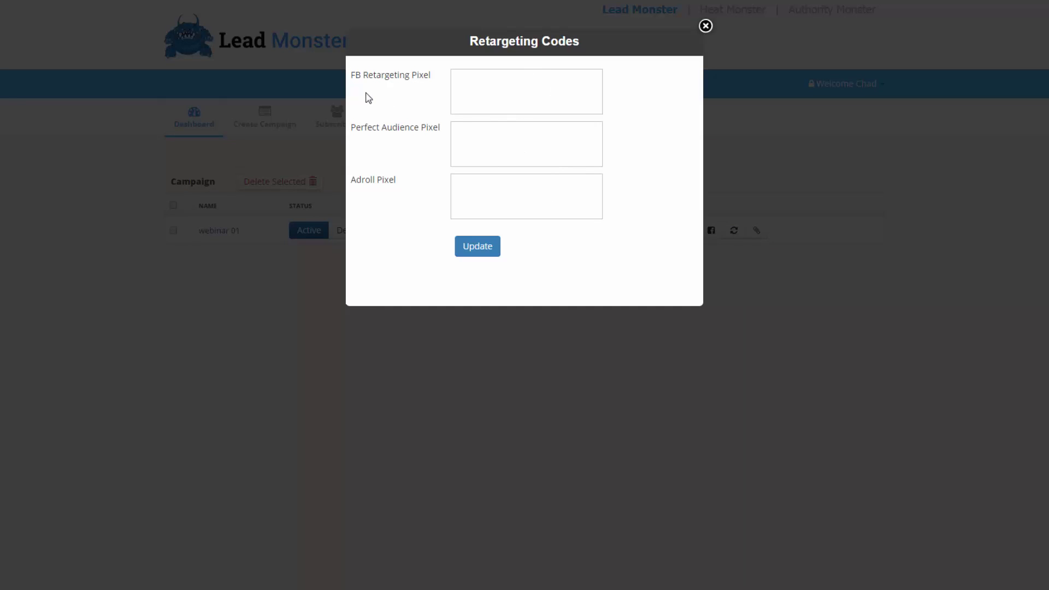
pyautogui.click(705, 26)
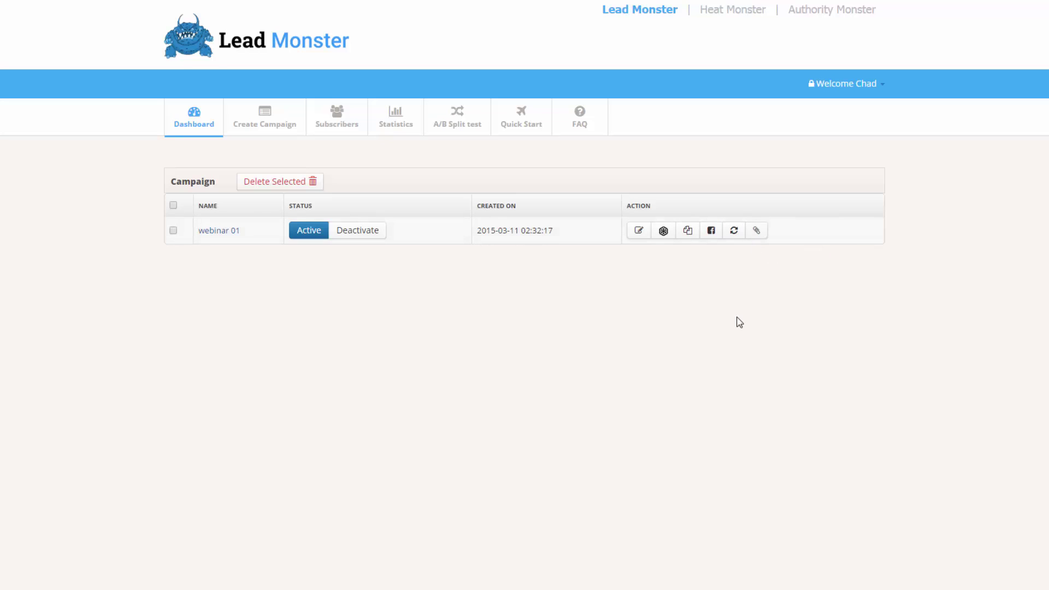
# Start a new campaign named 'chad test'.
pyautogui.click(273, 125)
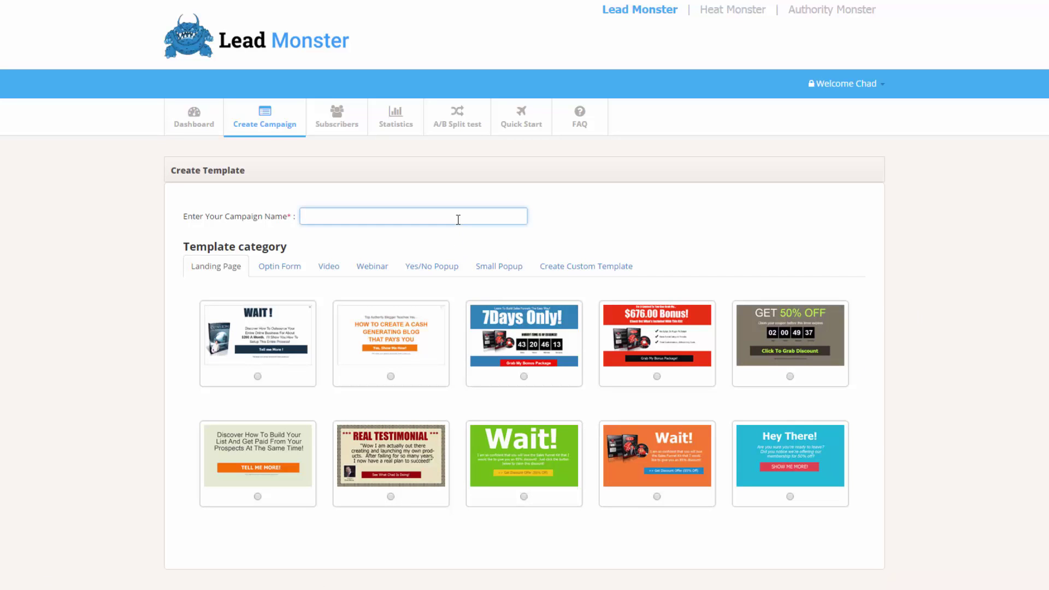
pyautogui.write('chad tes')
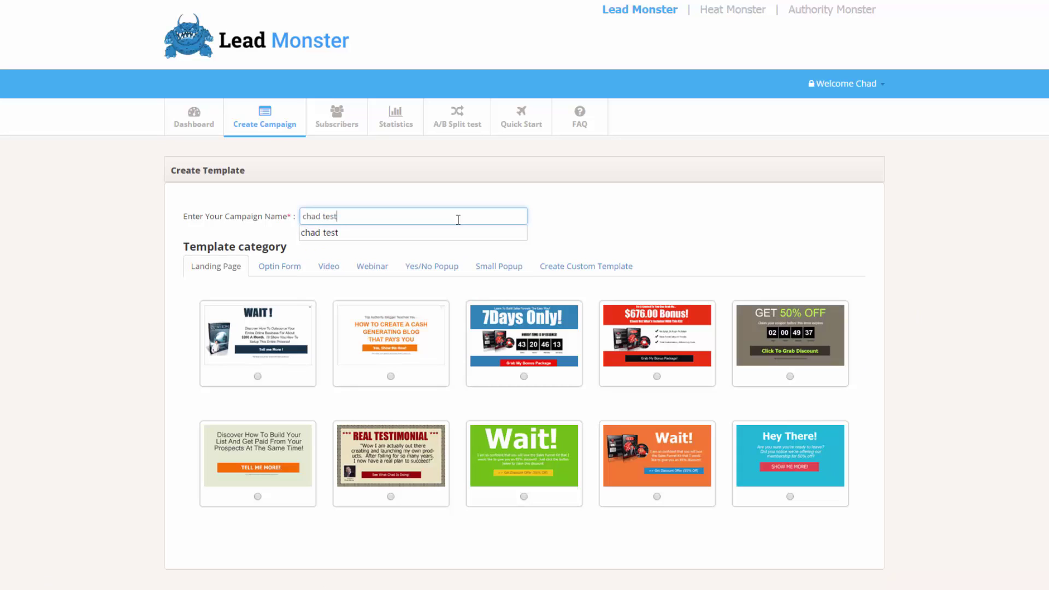
pyautogui.write('t')
pyautogui.click(1003, 212)
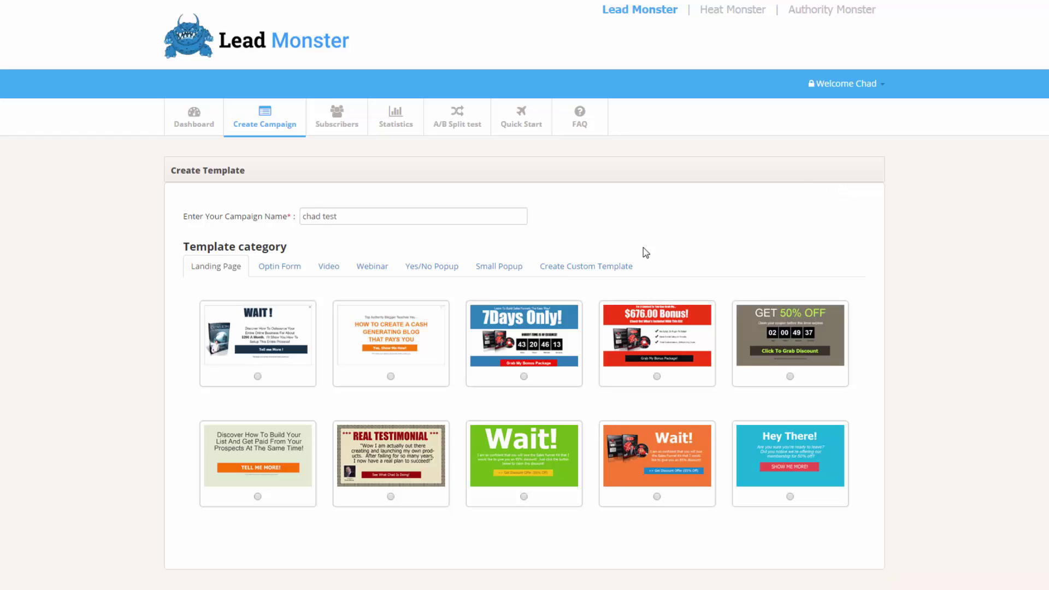
# Browse the Optin Form, Video, Webinar and popup categories, then pick Webinar Template 302.
pyautogui.click(290, 267)
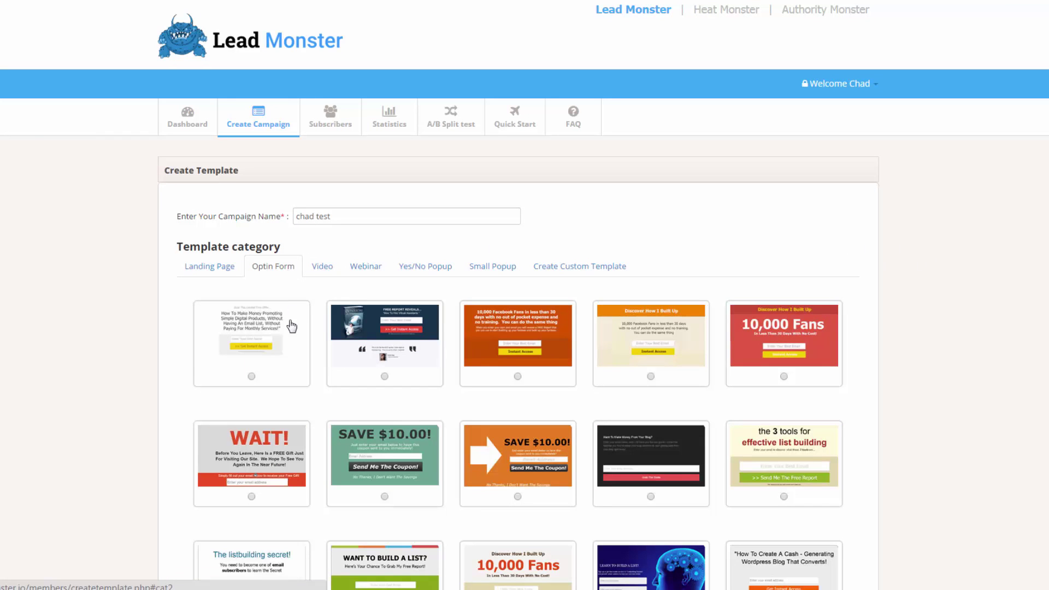
pyautogui.scroll(-5, 524, 295)
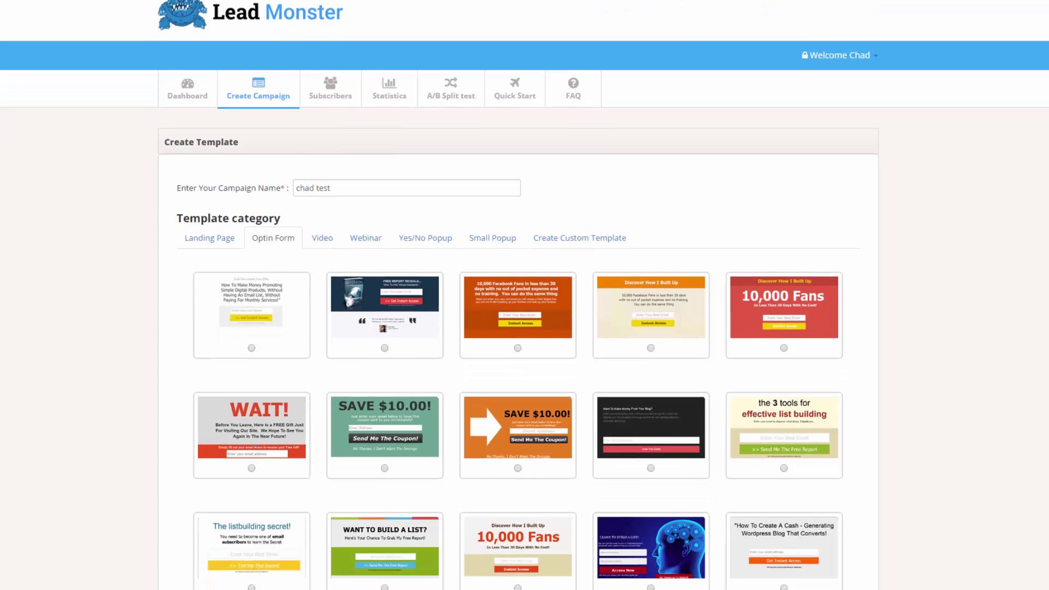
pyautogui.scroll(-4, 524, 295)
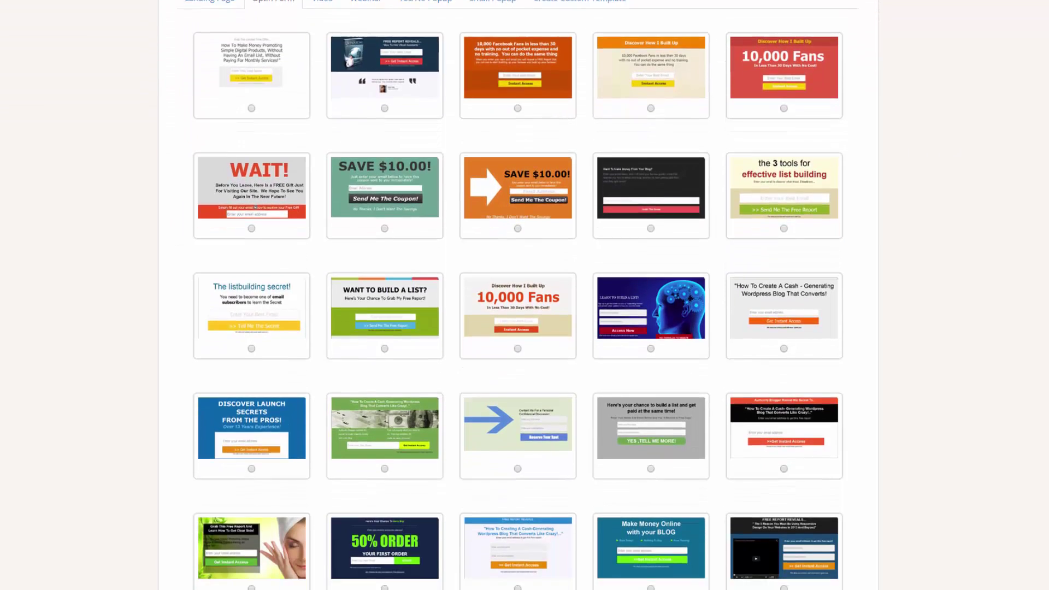
pyautogui.scroll(10, 524, 294)
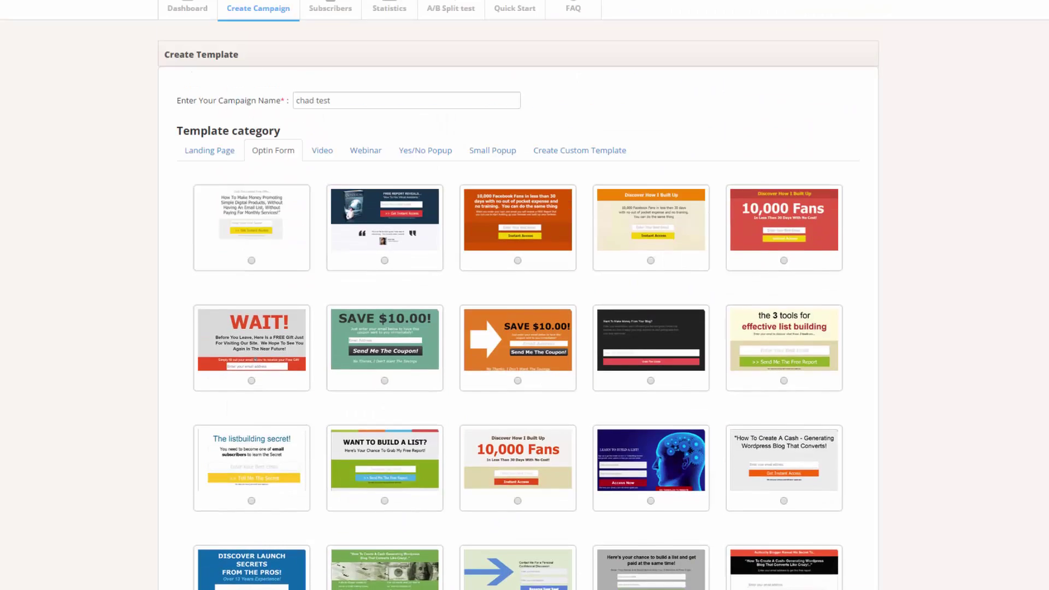
pyautogui.click(328, 157)
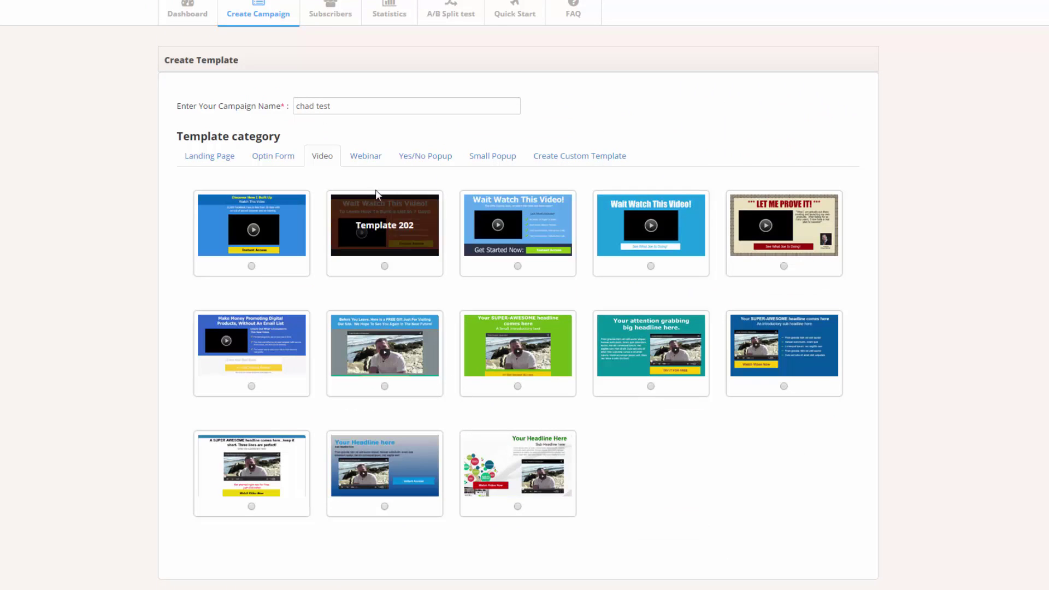
pyautogui.click(366, 158)
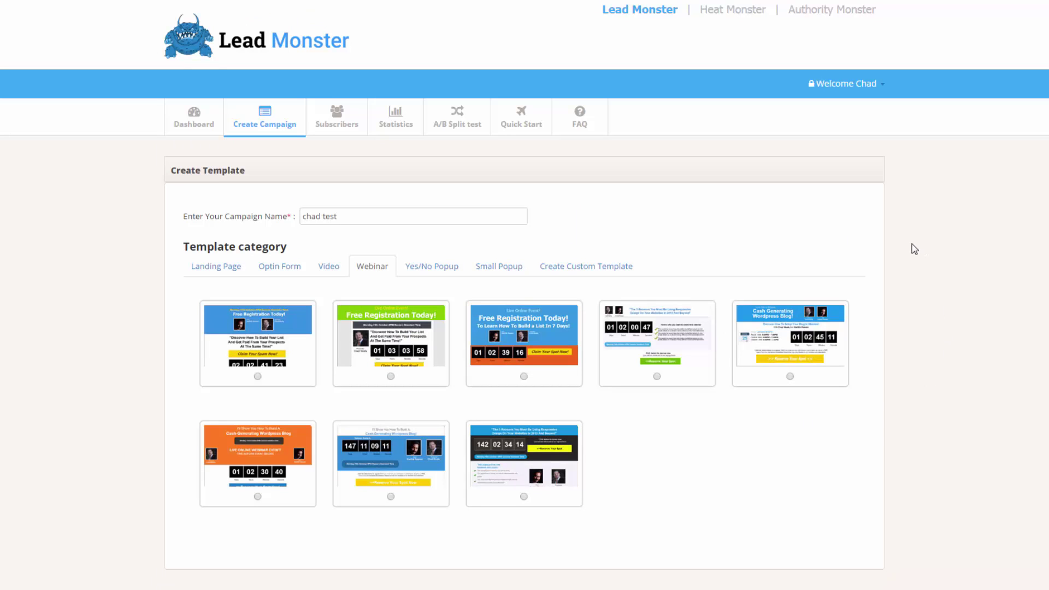
pyautogui.click(441, 266)
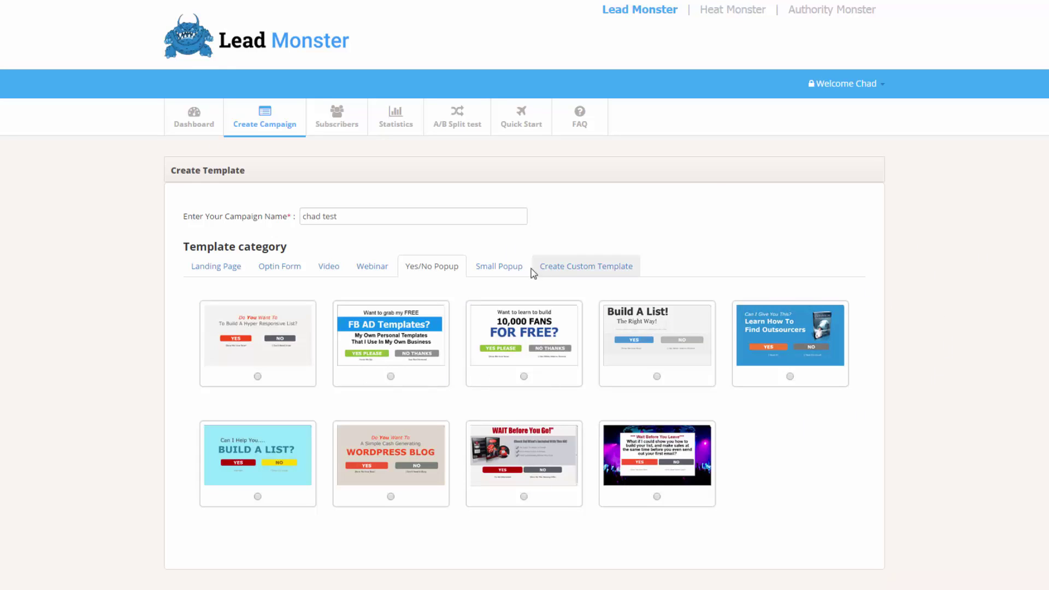
pyautogui.click(510, 268)
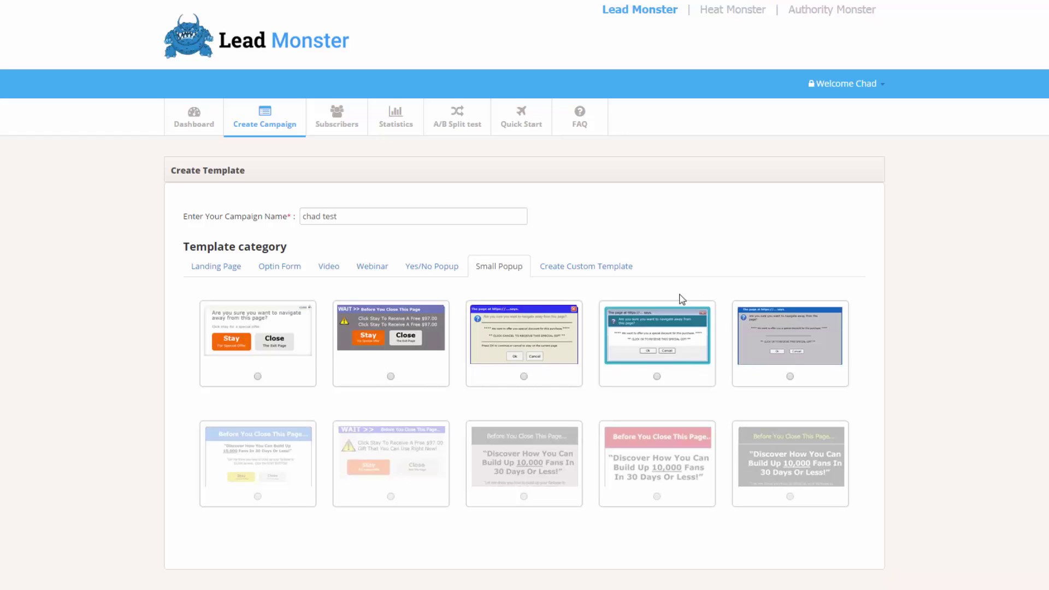
pyautogui.click(595, 272)
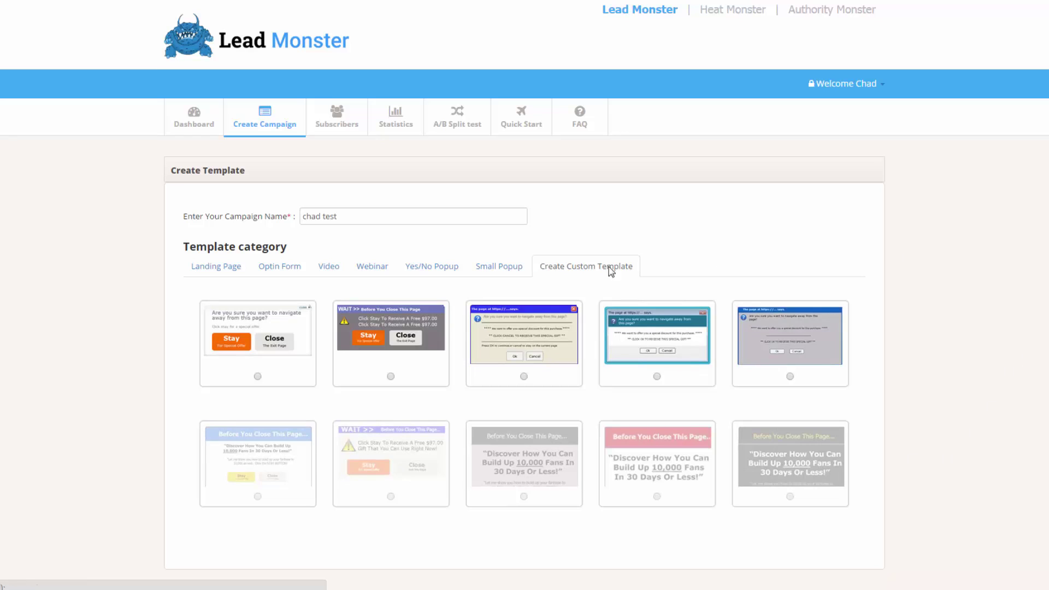
pyautogui.click(372, 274)
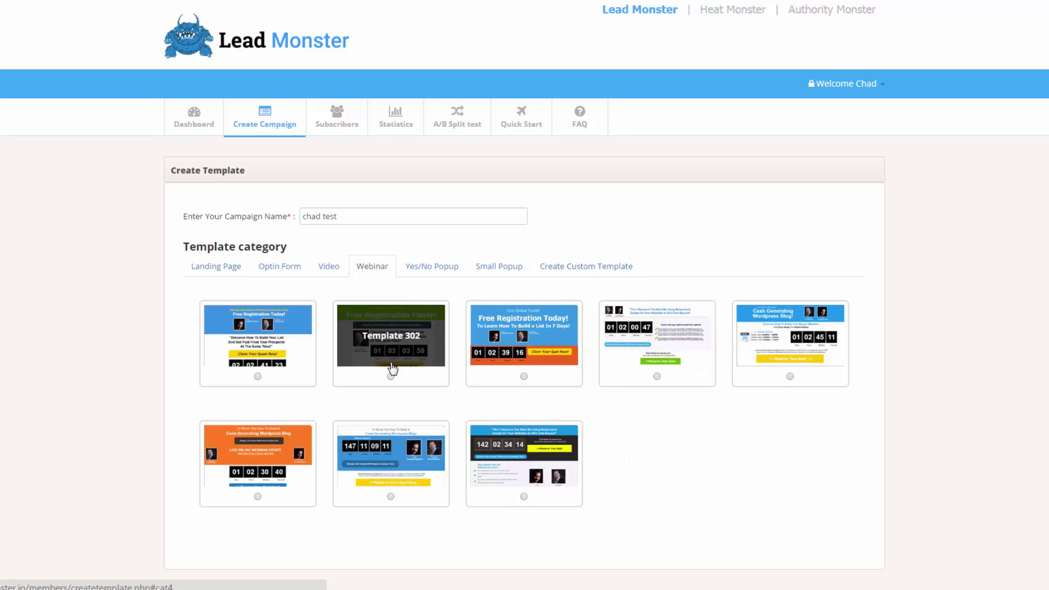
pyautogui.click(390, 376)
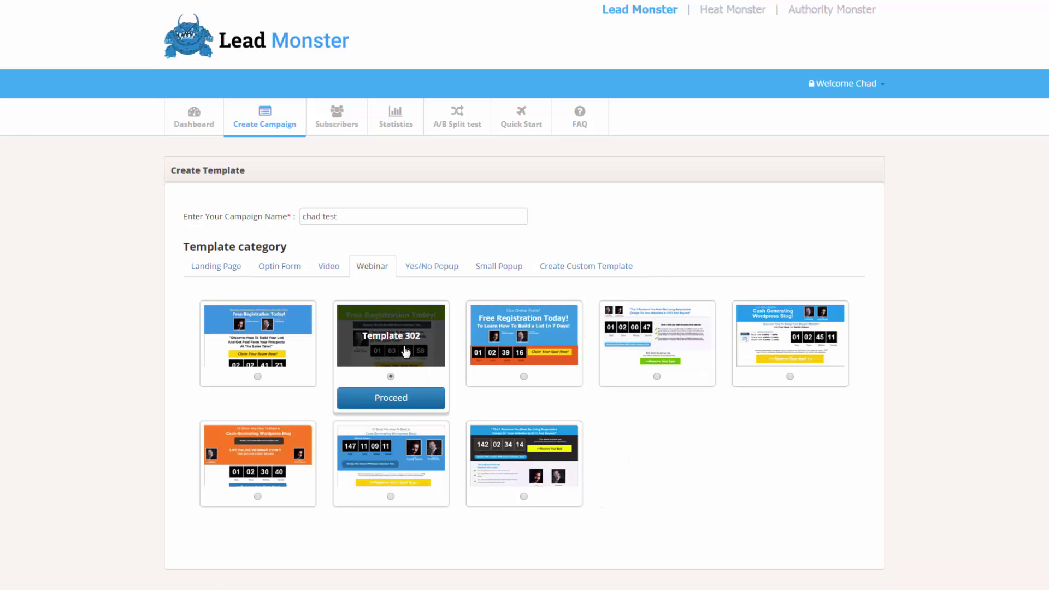
pyautogui.click(404, 403)
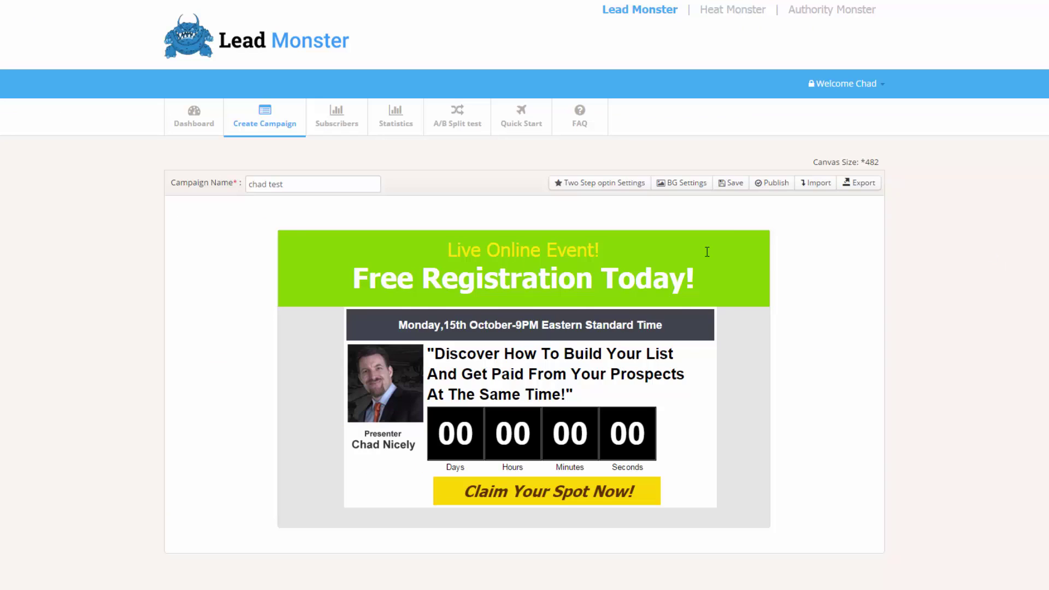
pyautogui.moveTo(601, 250); pyautogui.dragTo(394, 250)
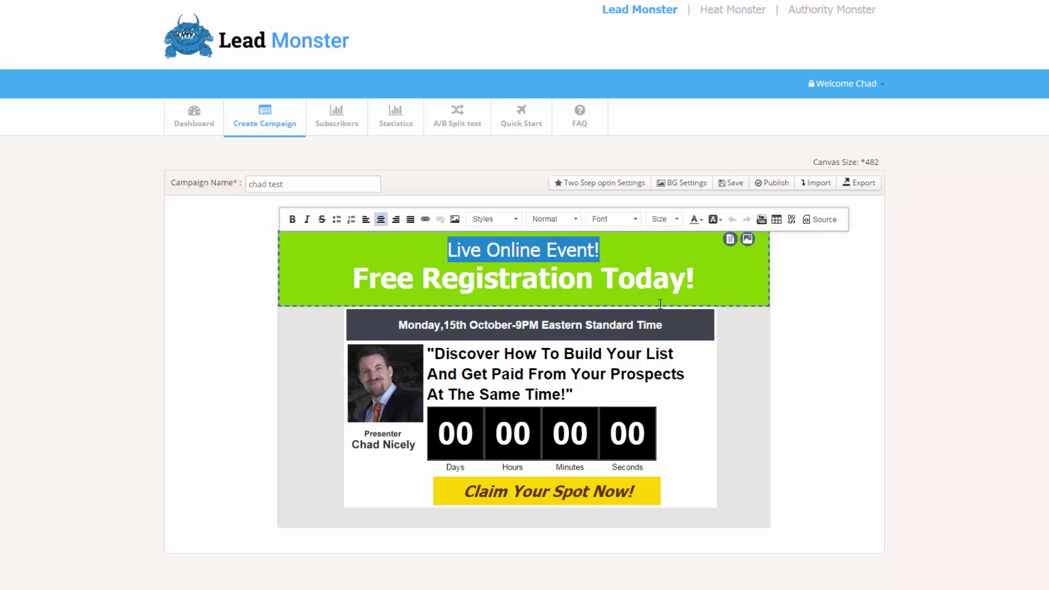
pyautogui.click(930, 303)
pyautogui.moveTo(730, 249)
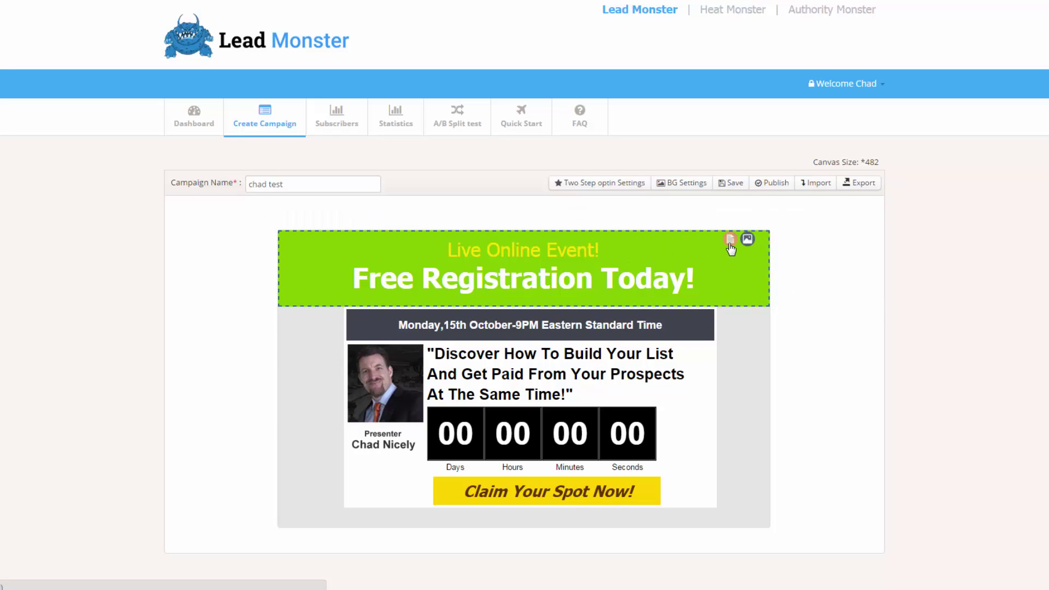
pyautogui.click(729, 241)
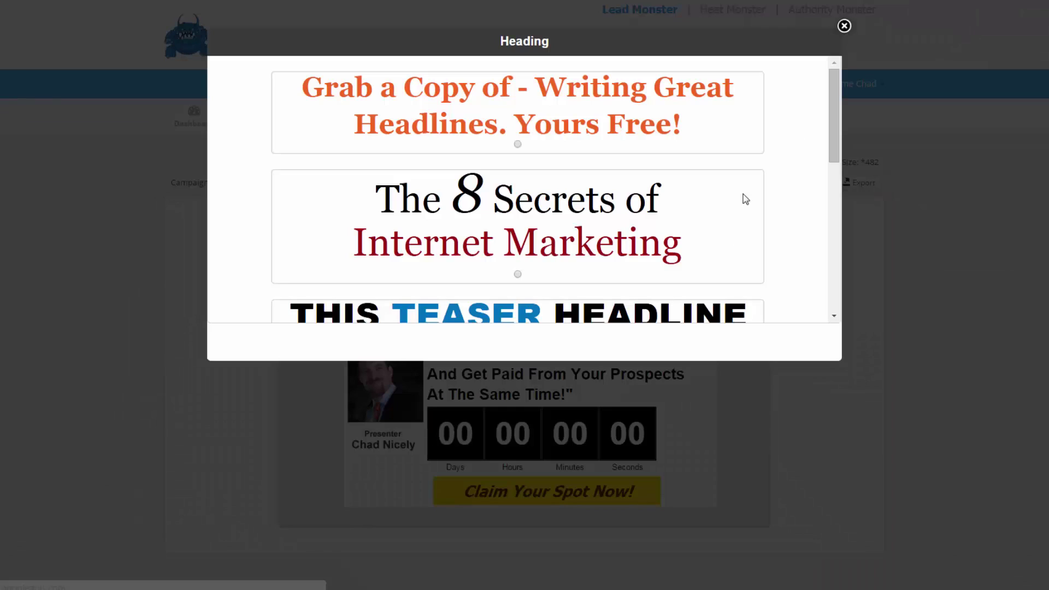
pyautogui.moveTo(834, 110); pyautogui.dragTo(817, 297)
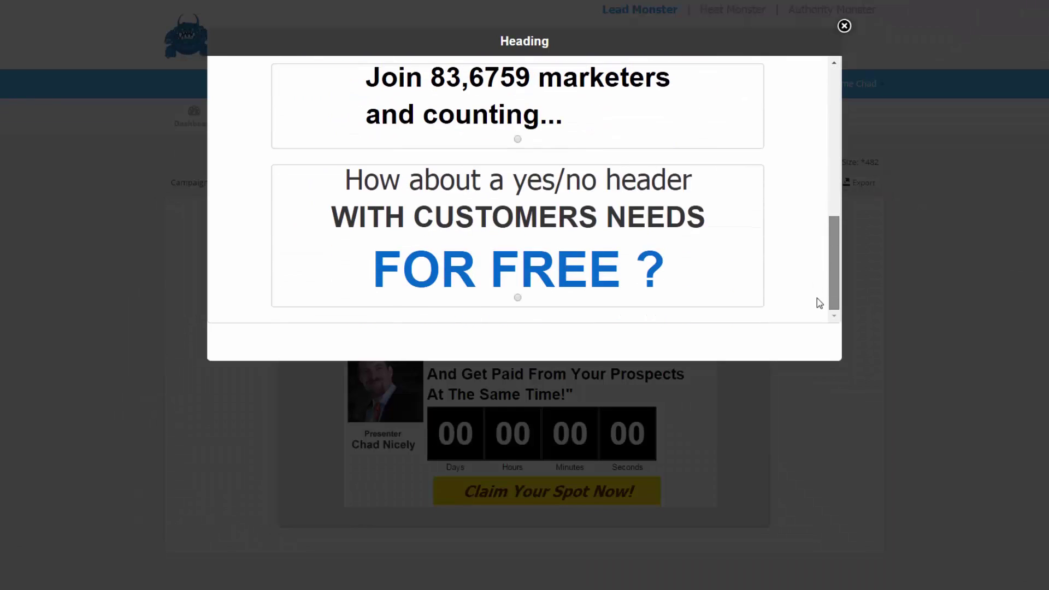
pyautogui.click(829, 149)
pyautogui.click(844, 26)
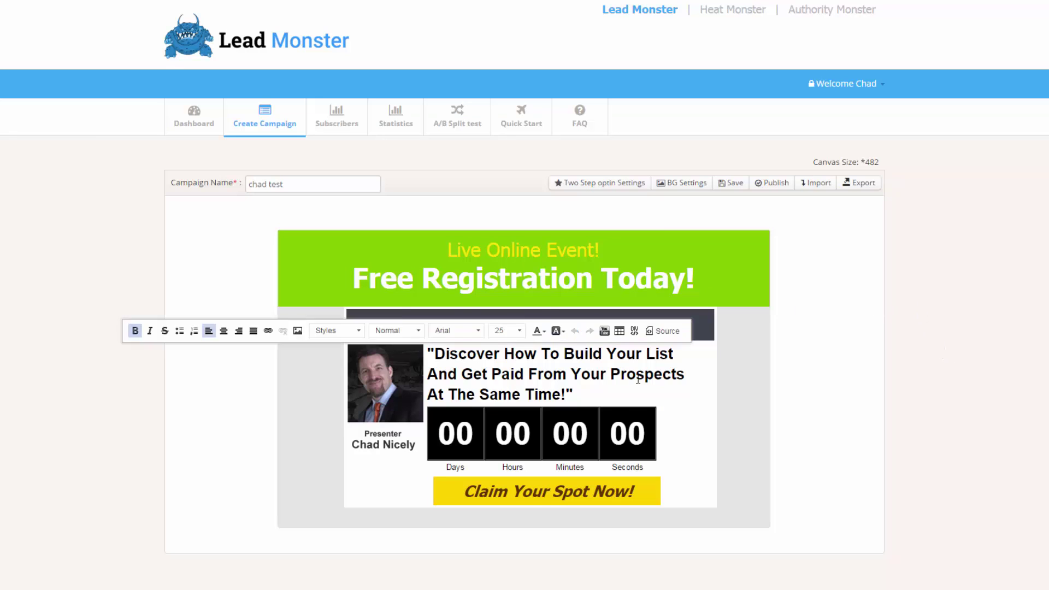
pyautogui.tripleClick(554, 374)
pyautogui.click(230, 436)
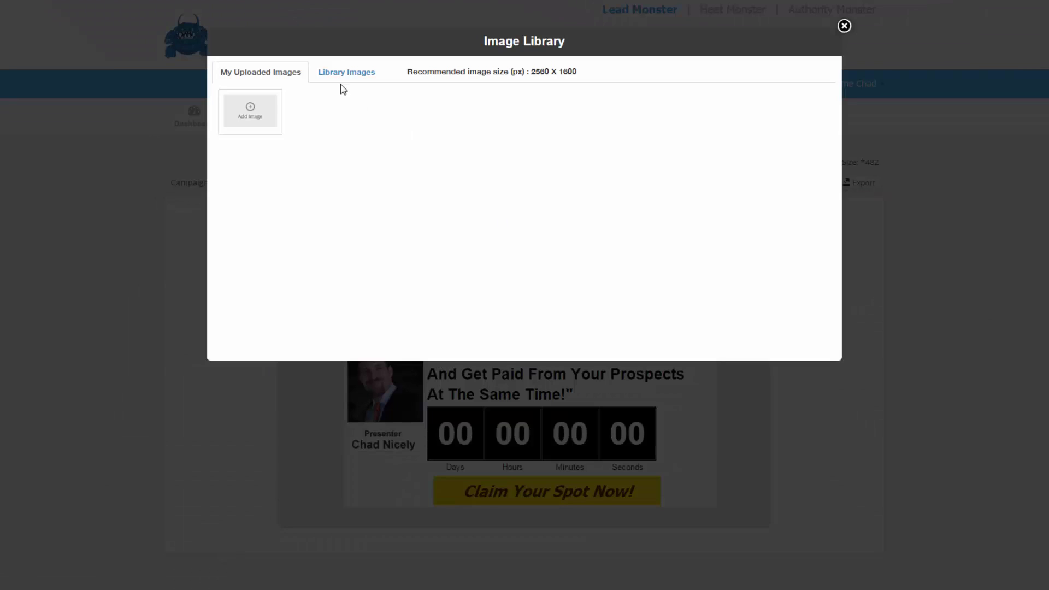
pyautogui.click(843, 26)
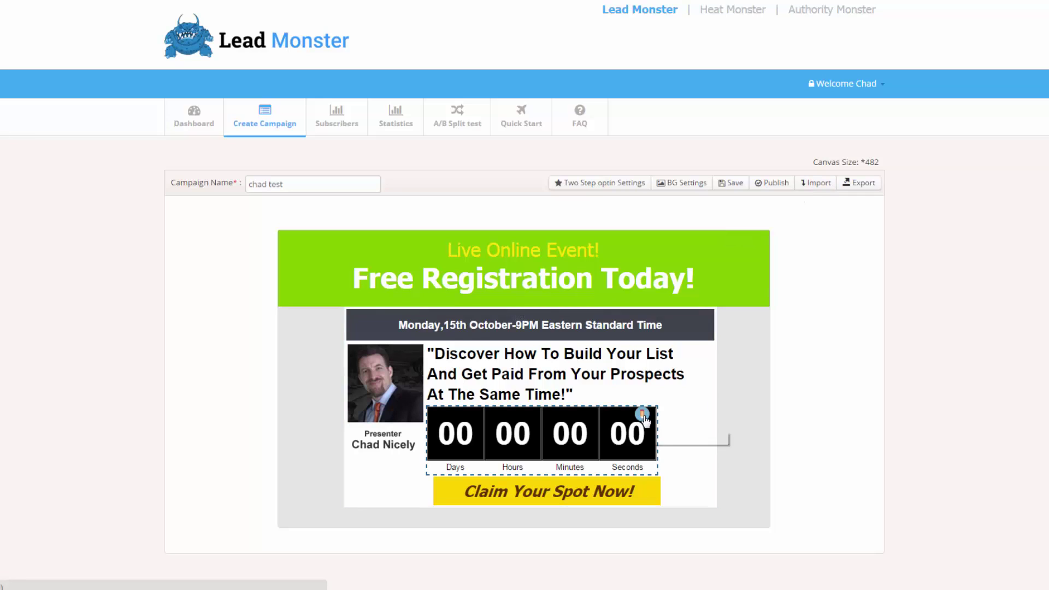
pyautogui.click(642, 414)
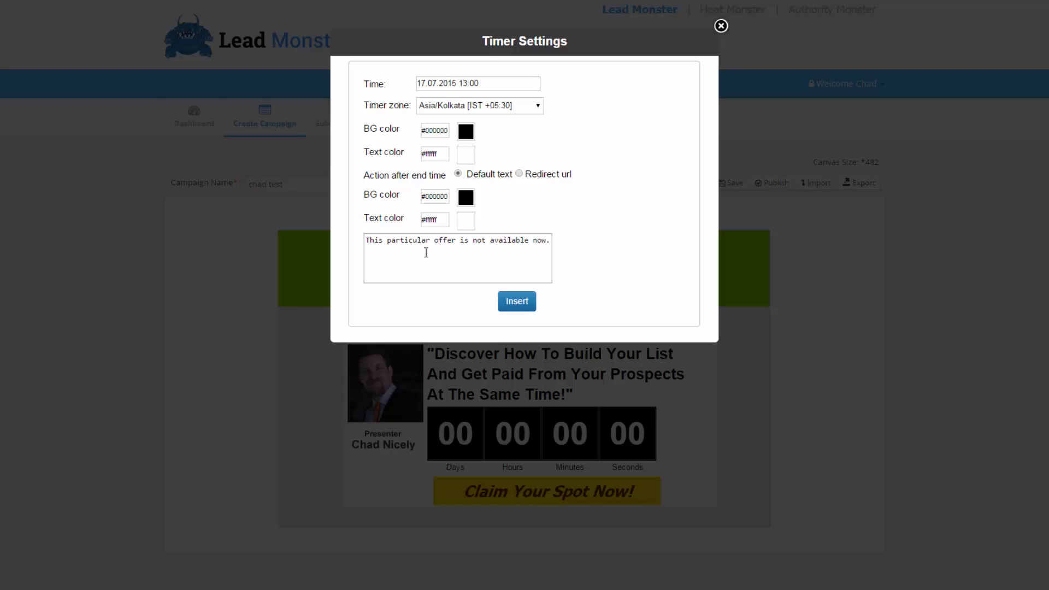
pyautogui.click(720, 26)
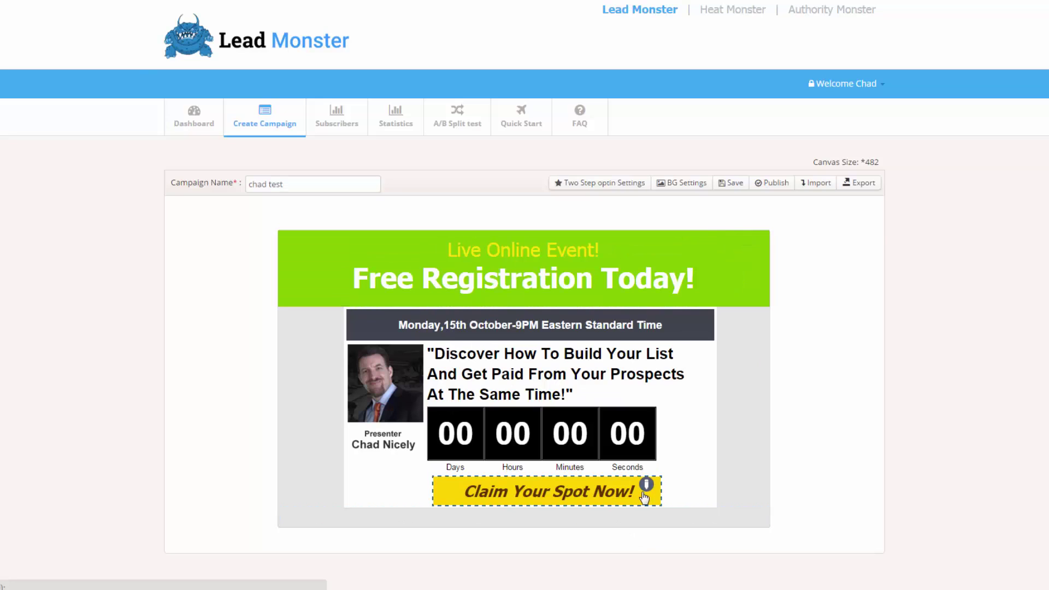
pyautogui.click(610, 187)
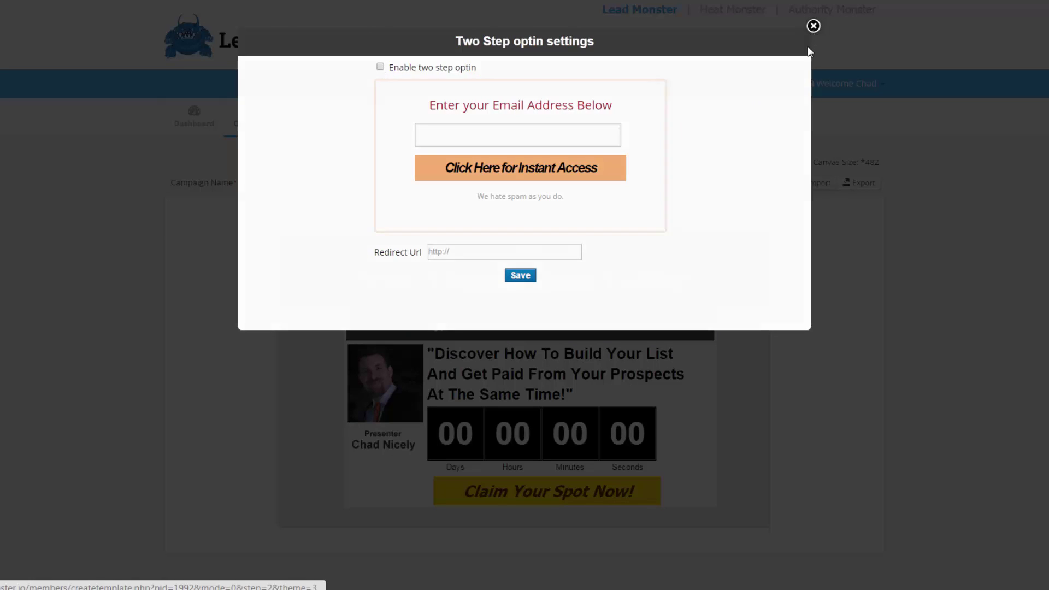
pyautogui.click(812, 28)
pyautogui.click(646, 486)
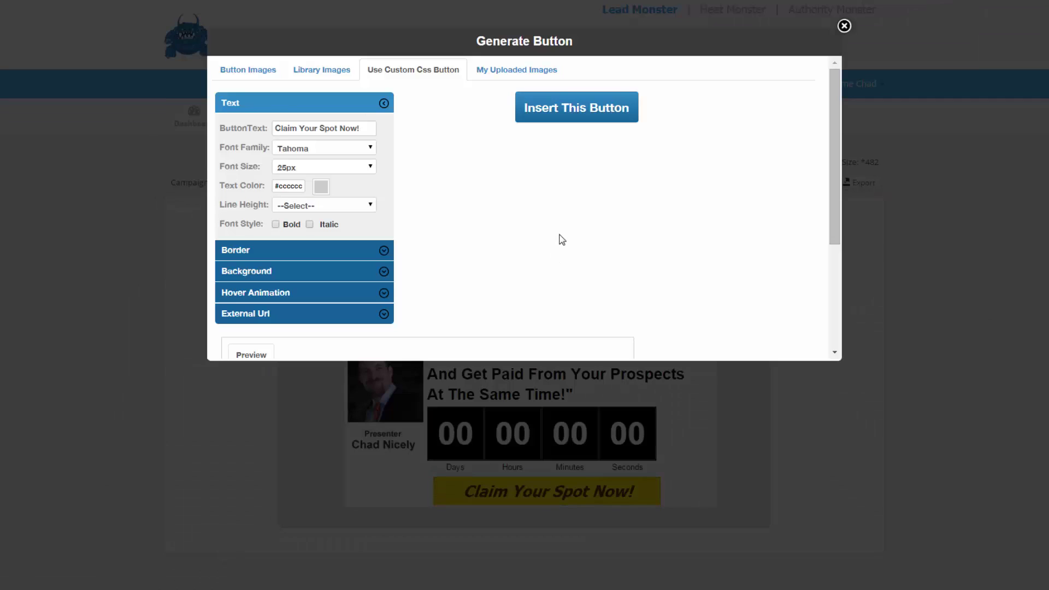
pyautogui.click(265, 77)
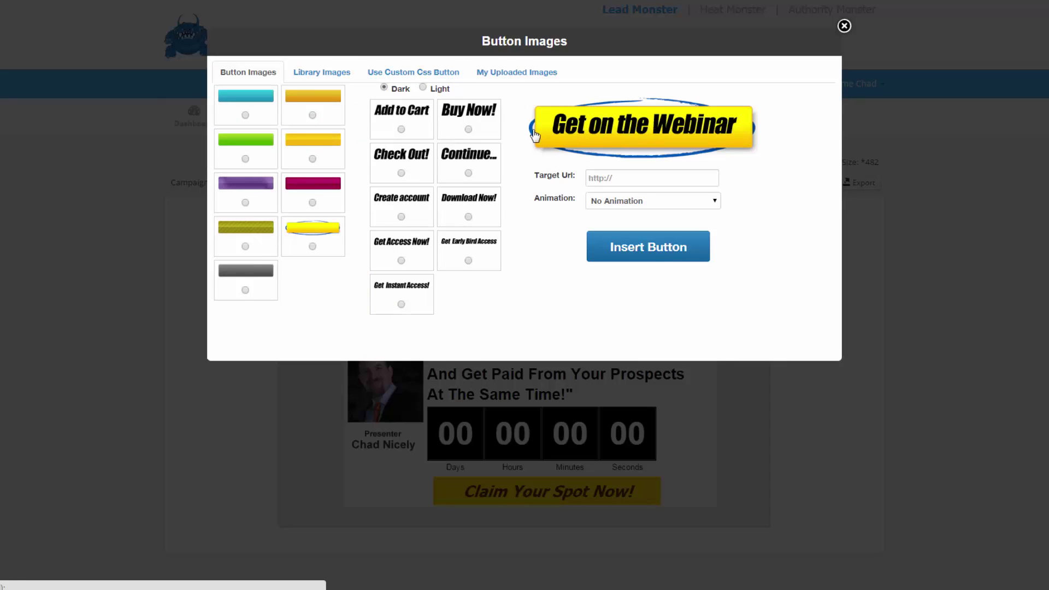
pyautogui.click(423, 88)
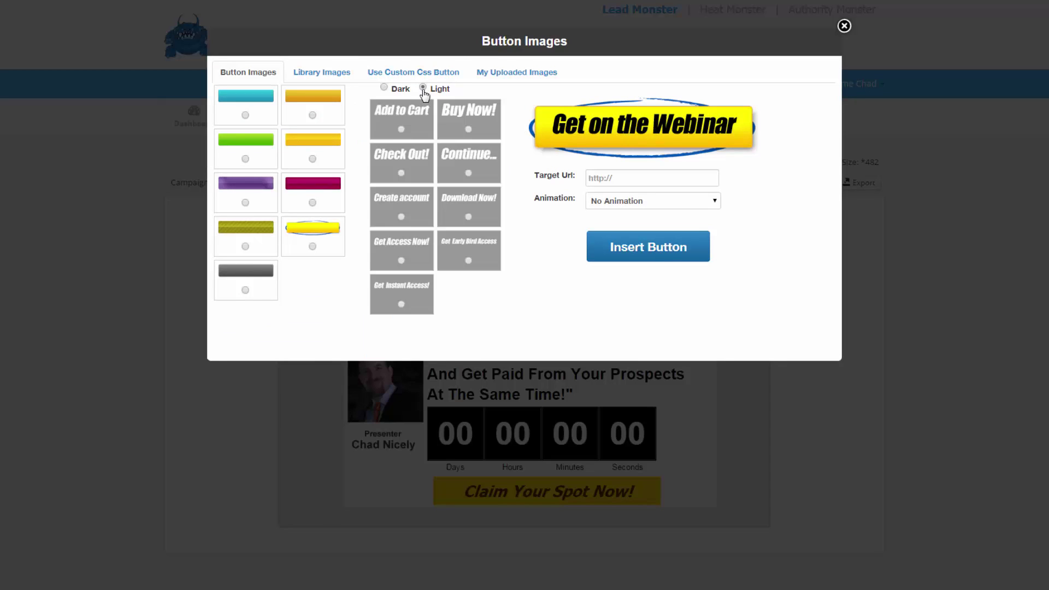
pyautogui.click(466, 174)
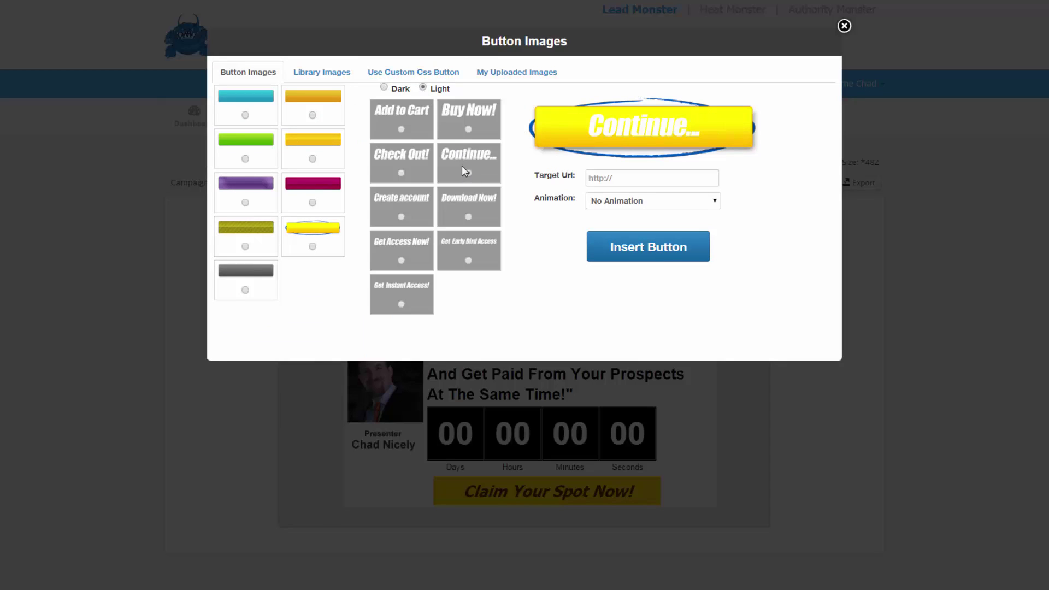
pyautogui.click(311, 203)
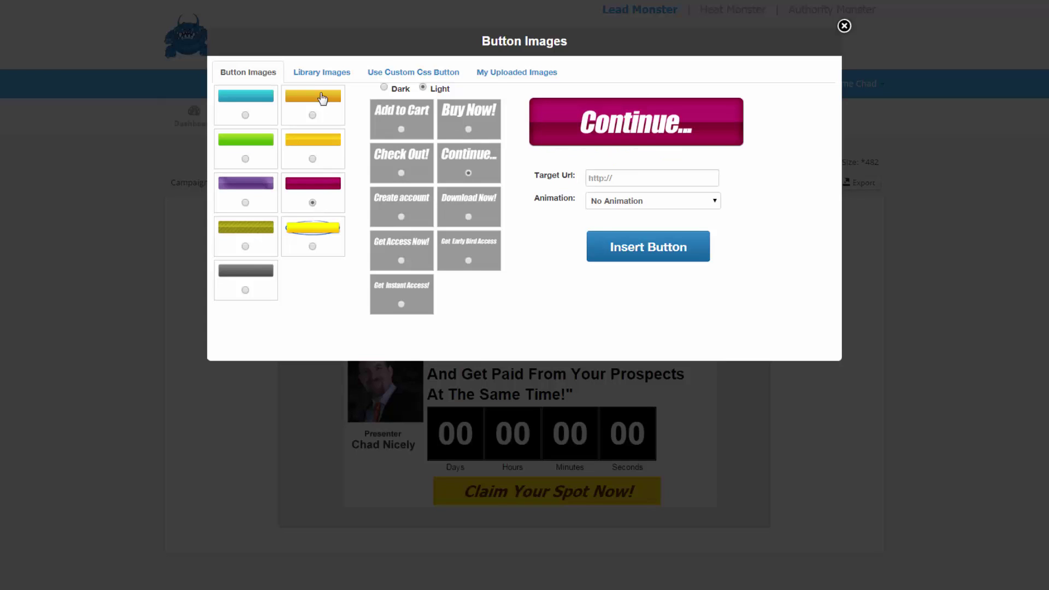
pyautogui.click(322, 73)
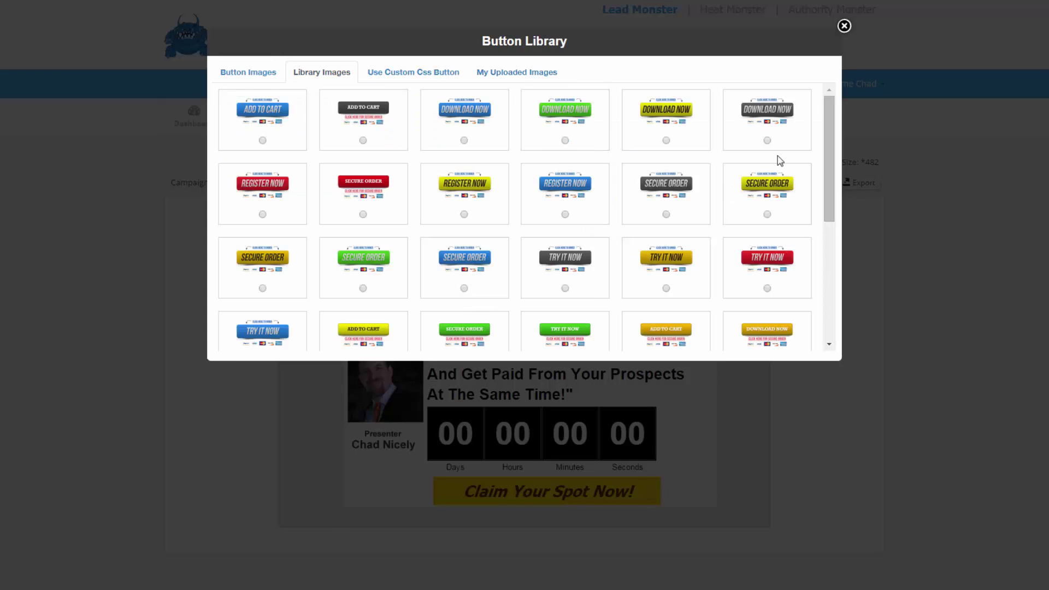
pyautogui.moveTo(828, 128); pyautogui.dragTo(739, 103)
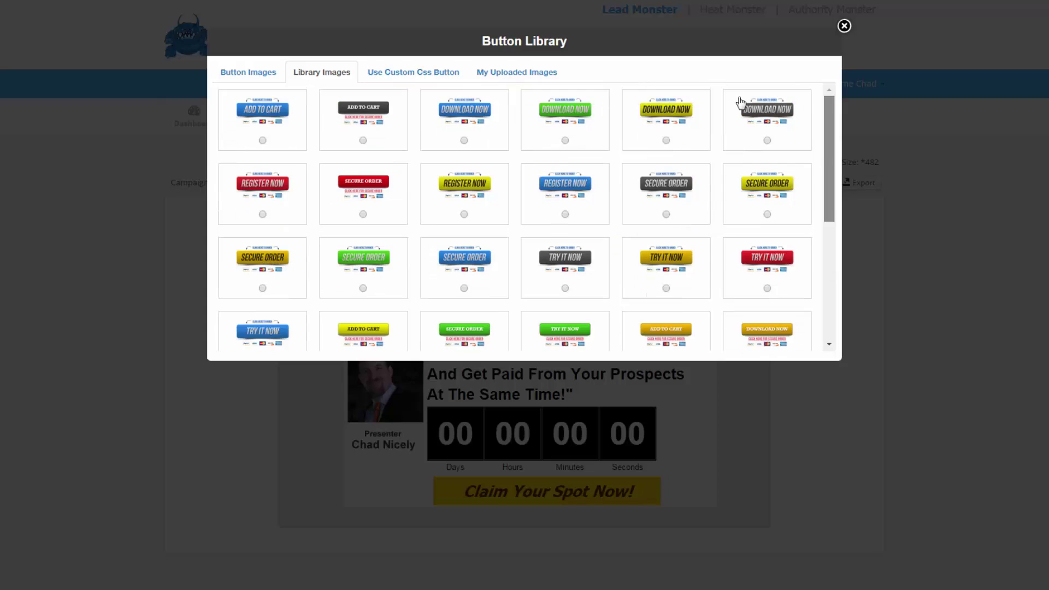
pyautogui.click(445, 80)
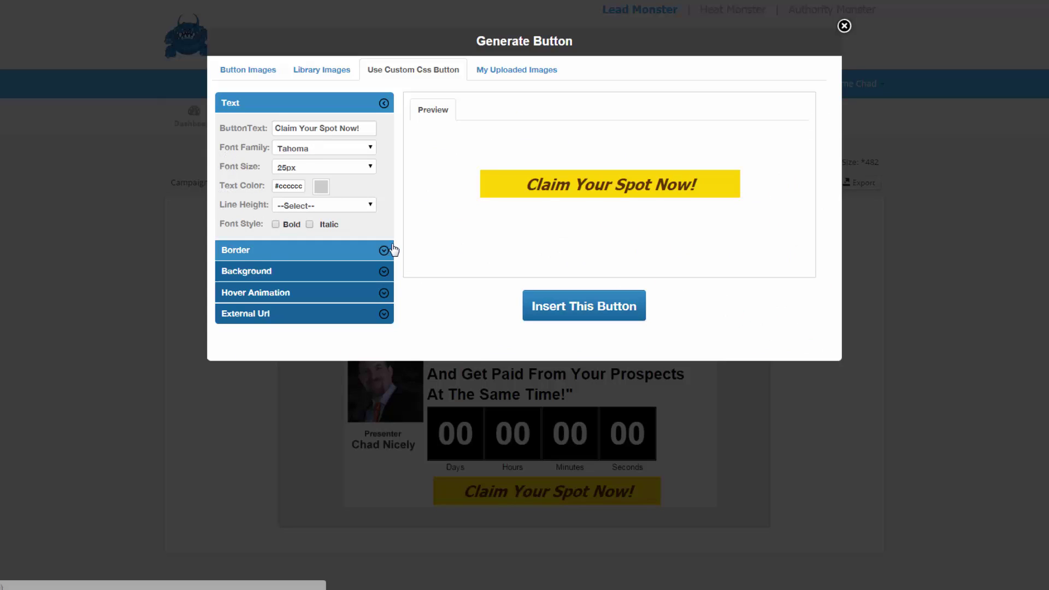
pyautogui.click(384, 293)
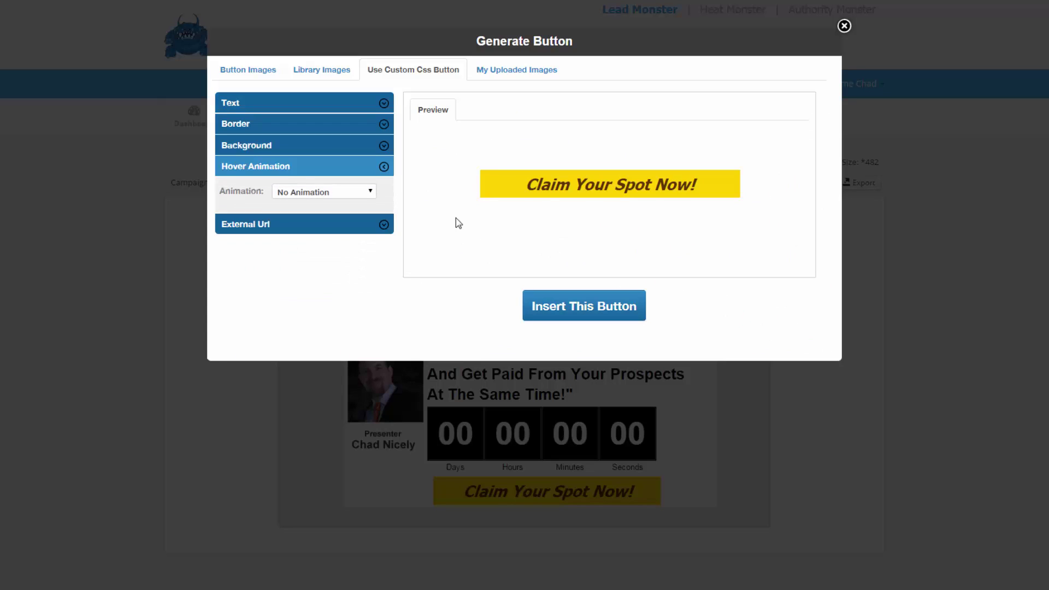
pyautogui.click(376, 193)
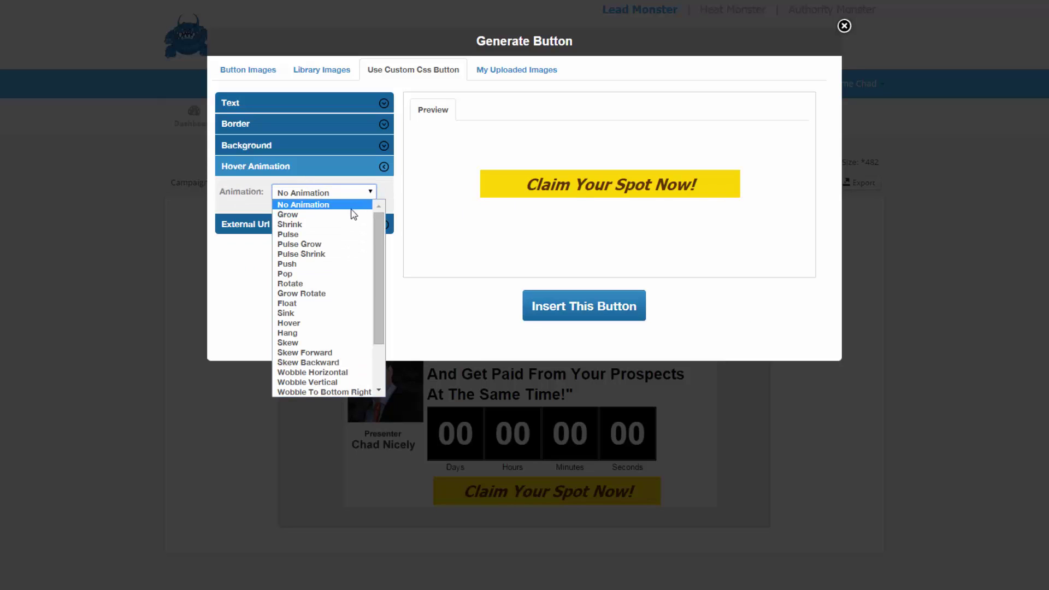
pyautogui.click(344, 269)
pyautogui.click(328, 192)
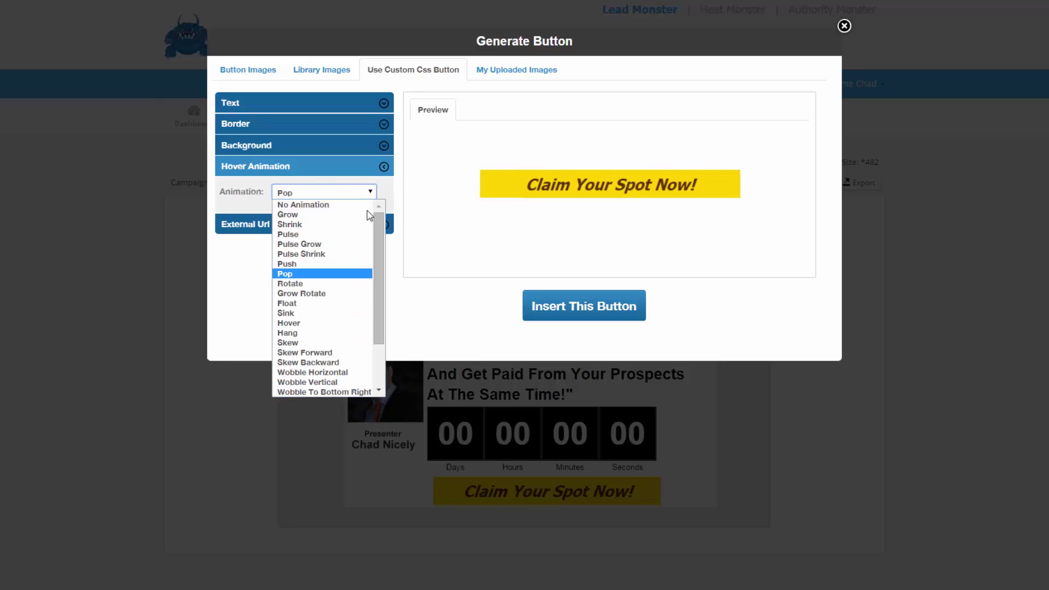
pyautogui.click(355, 312)
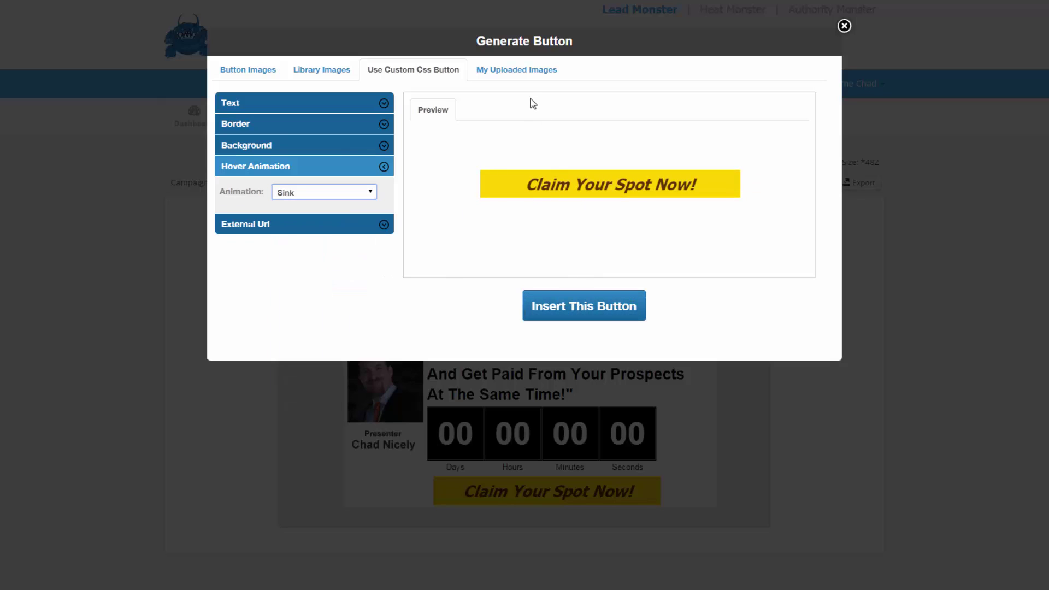
pyautogui.click(522, 77)
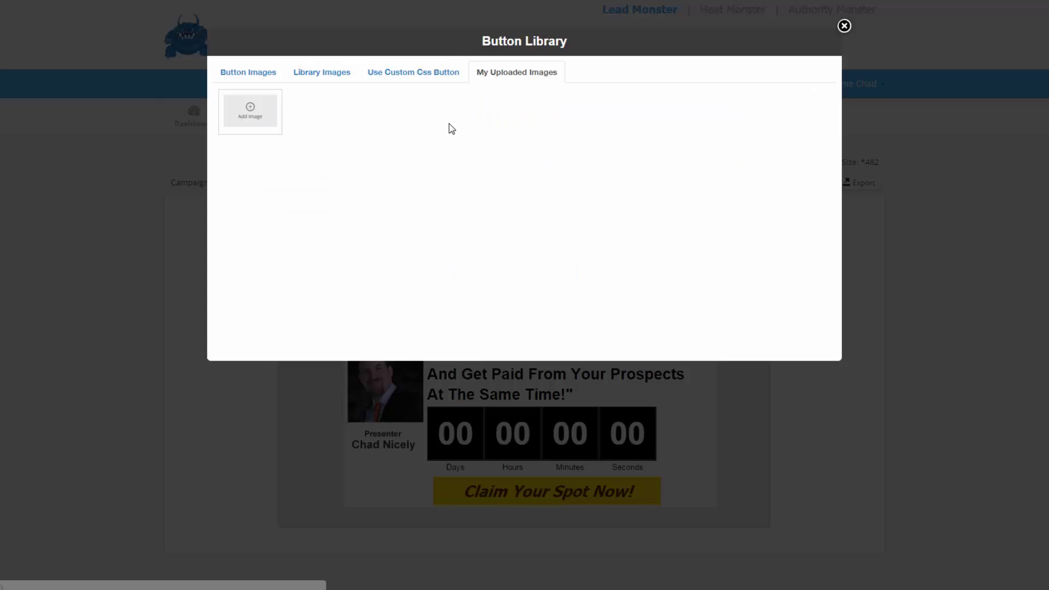
pyautogui.click(844, 27)
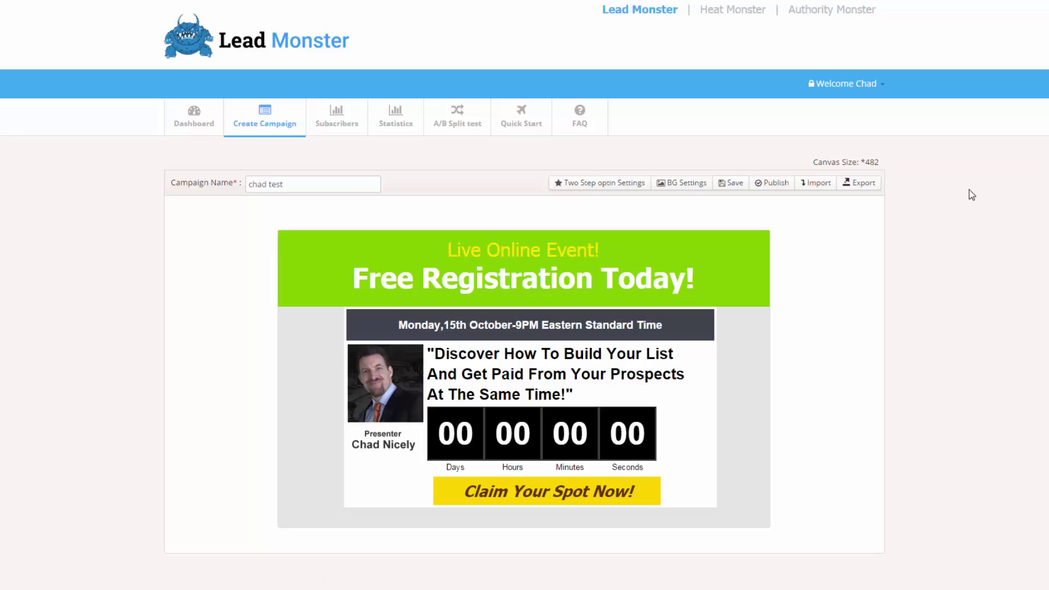
# In background settings, try Library Images, then a red #fa0808 to black gradient.
pyautogui.click(681, 184)
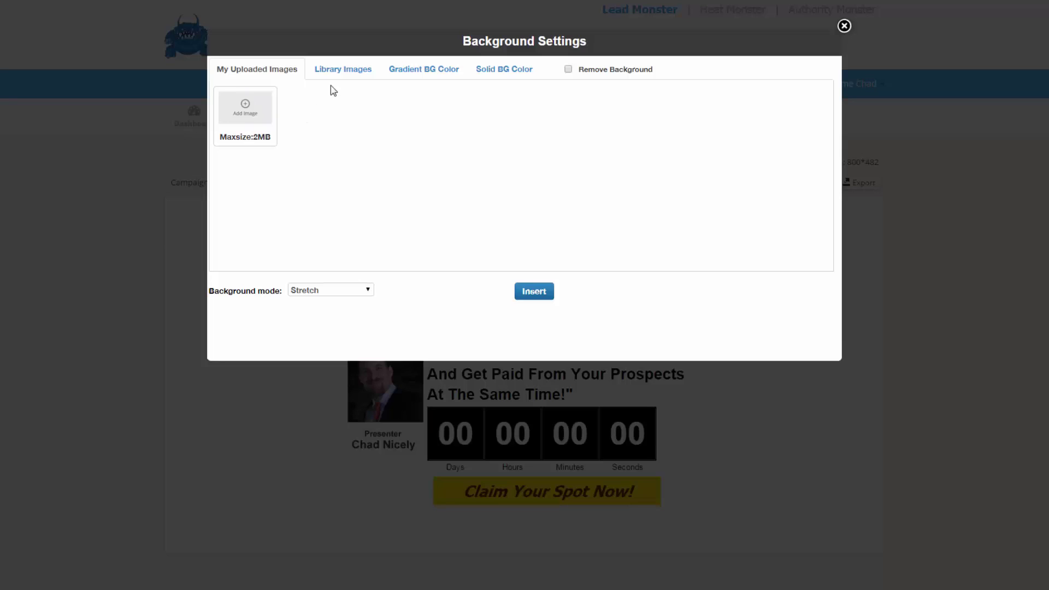
pyautogui.click(344, 69)
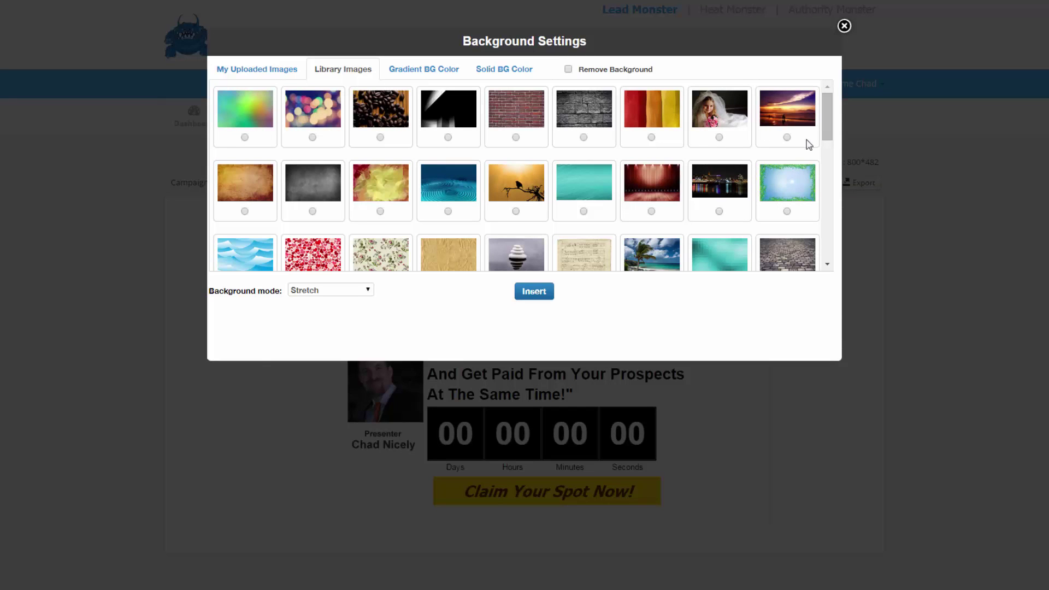
pyautogui.moveTo(827, 116)
pyautogui.mouseDown()
pyautogui.moveTo(827, 233)
pyautogui.moveTo(827, 109)
pyautogui.mouseUp()
pyautogui.click(428, 71)
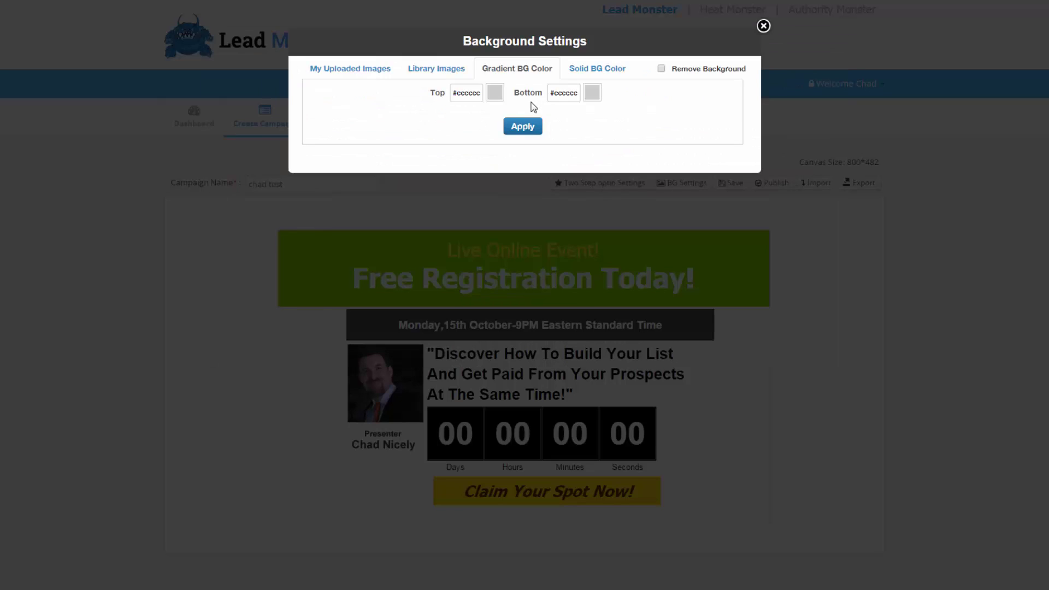
pyautogui.click(498, 97)
pyautogui.click(607, 77)
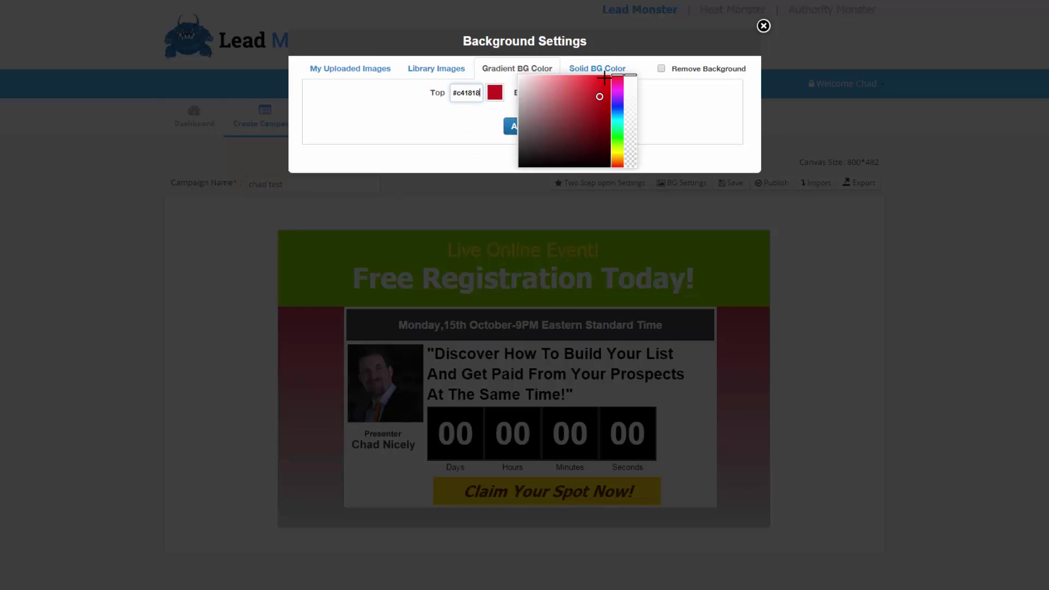
pyautogui.click(398, 136)
pyautogui.click(593, 94)
pyautogui.click(617, 166)
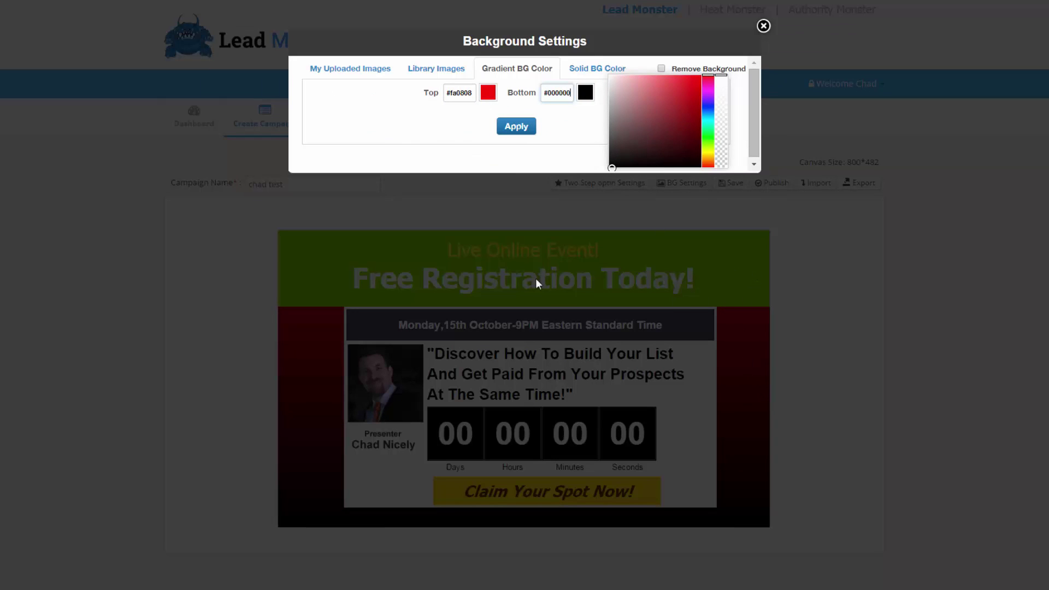
# Switch to a solid #ffffff white background and apply it.
pyautogui.click(577, 142)
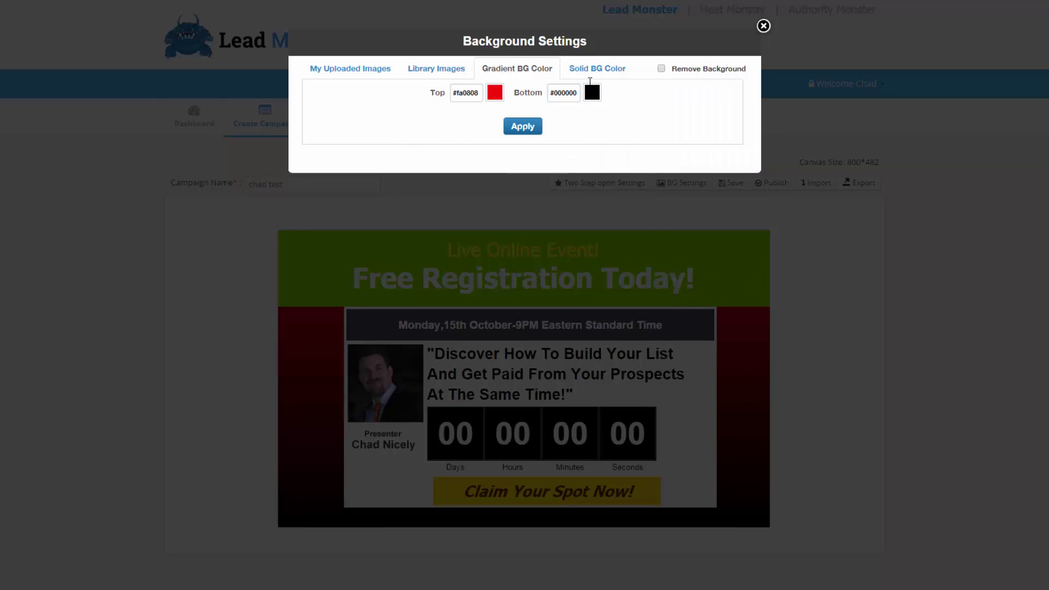
pyautogui.click(592, 78)
pyautogui.click(548, 93)
pyautogui.click(597, 117)
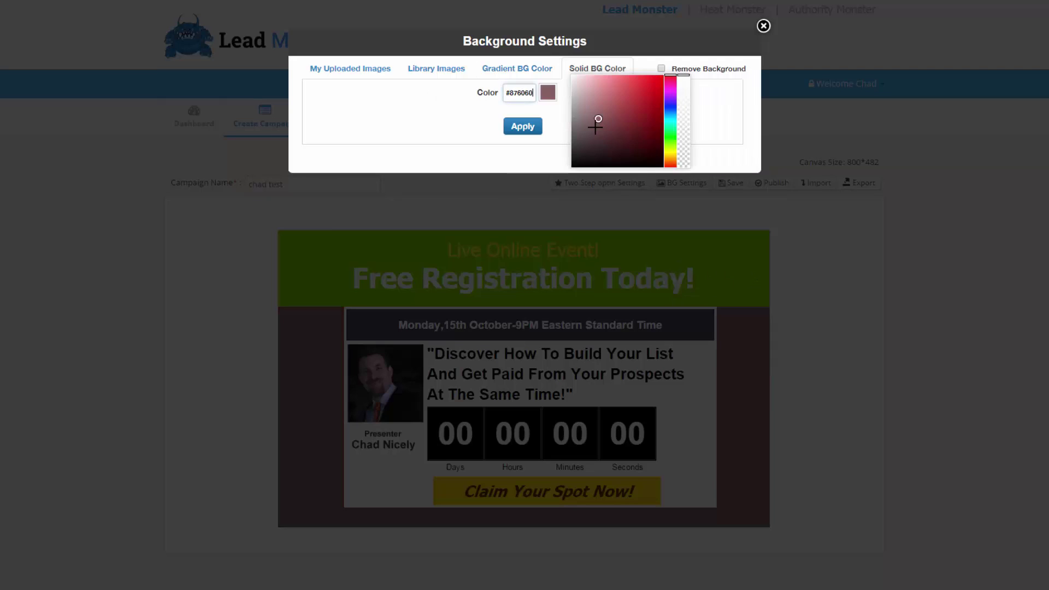
pyautogui.click(571, 76)
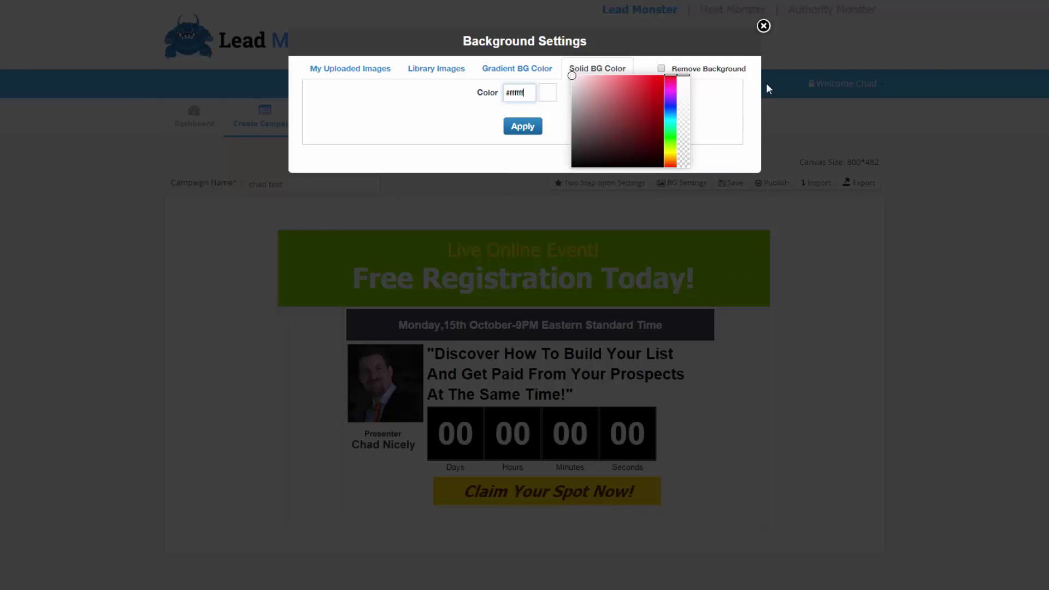
pyautogui.click(520, 131)
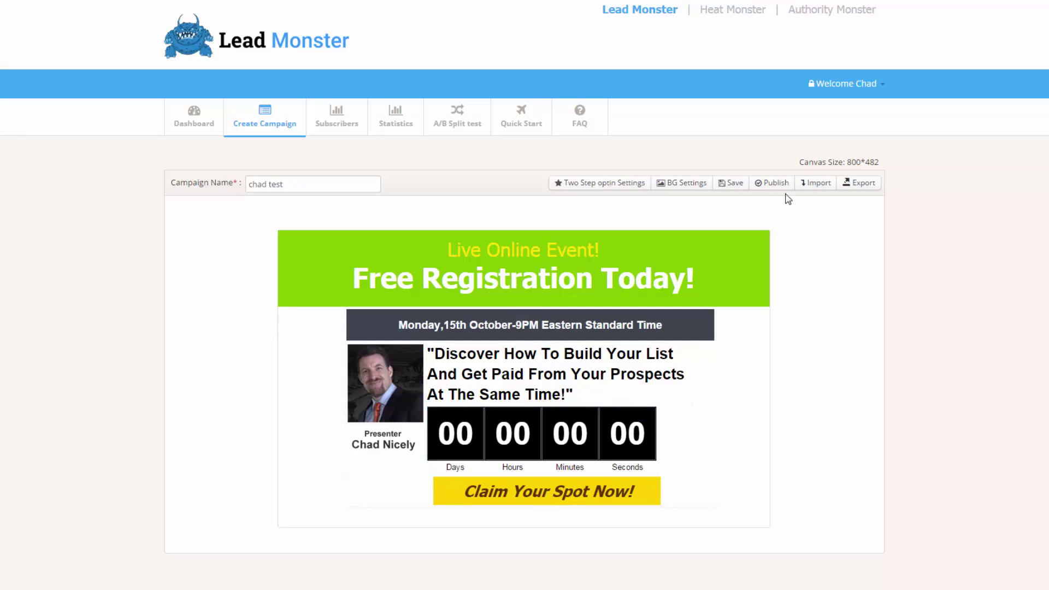
# Save and publish the chad test campaign.
pyautogui.click(731, 183)
pyautogui.click(776, 186)
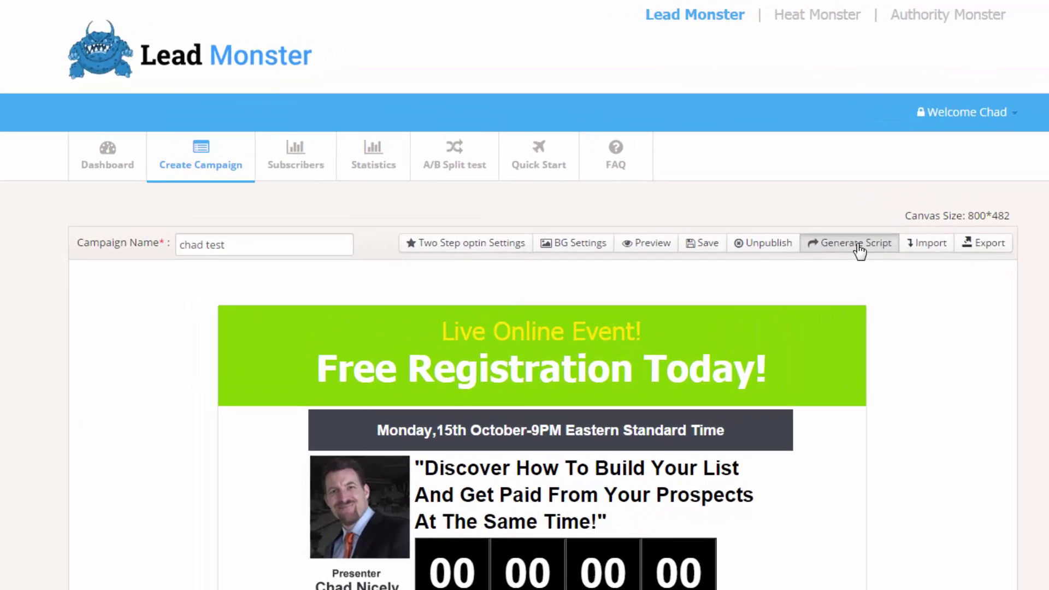
pyautogui.click(858, 247)
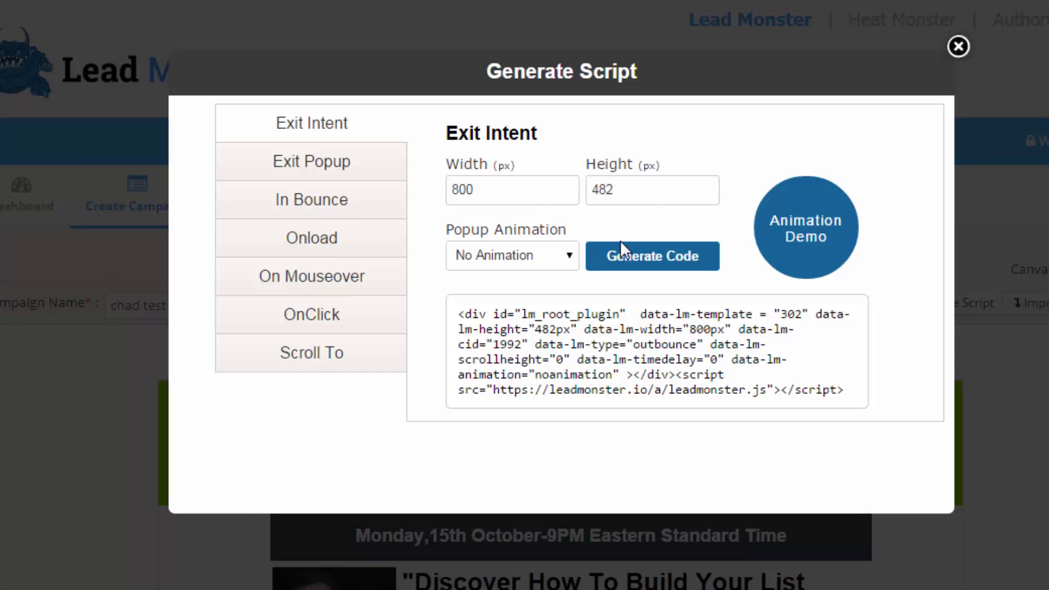
# Set the Exit Intent popup animation to Bounce From Left, after trying Swing and Flash, and select the embed code.
pyautogui.click(571, 264)
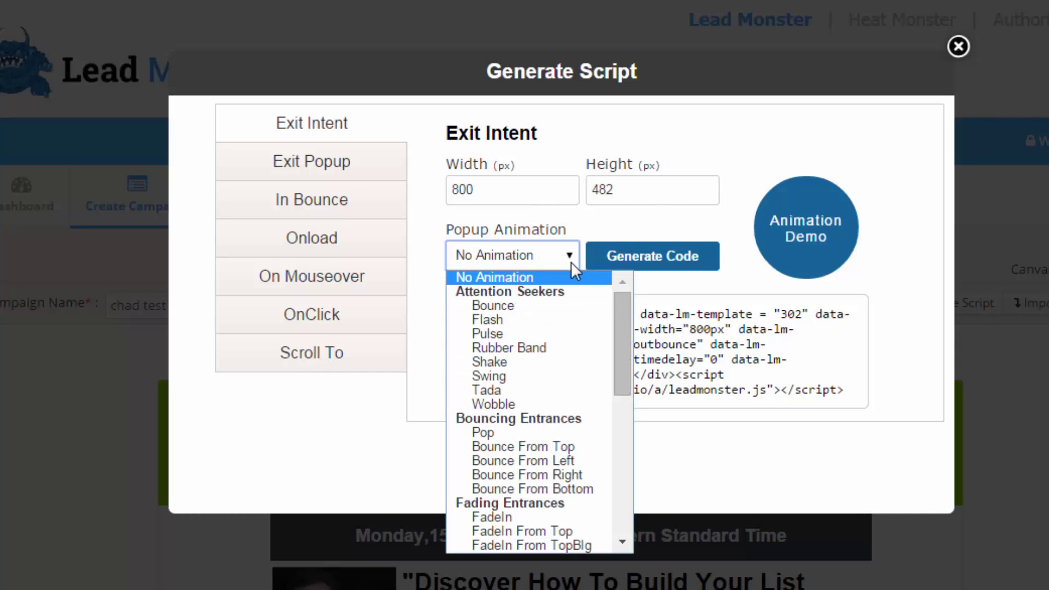
pyautogui.click(543, 375)
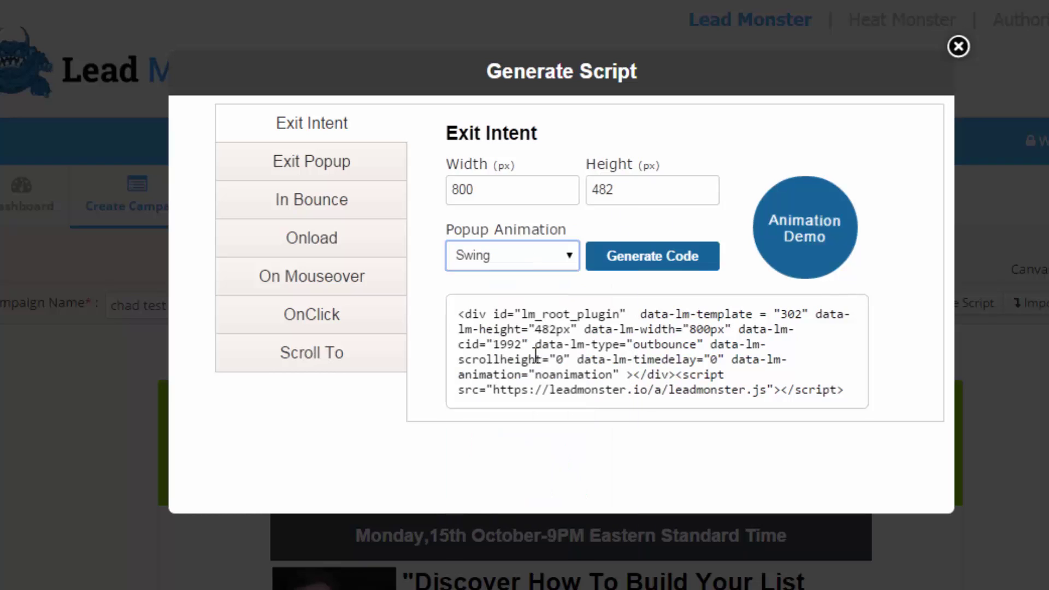
pyautogui.click(569, 259)
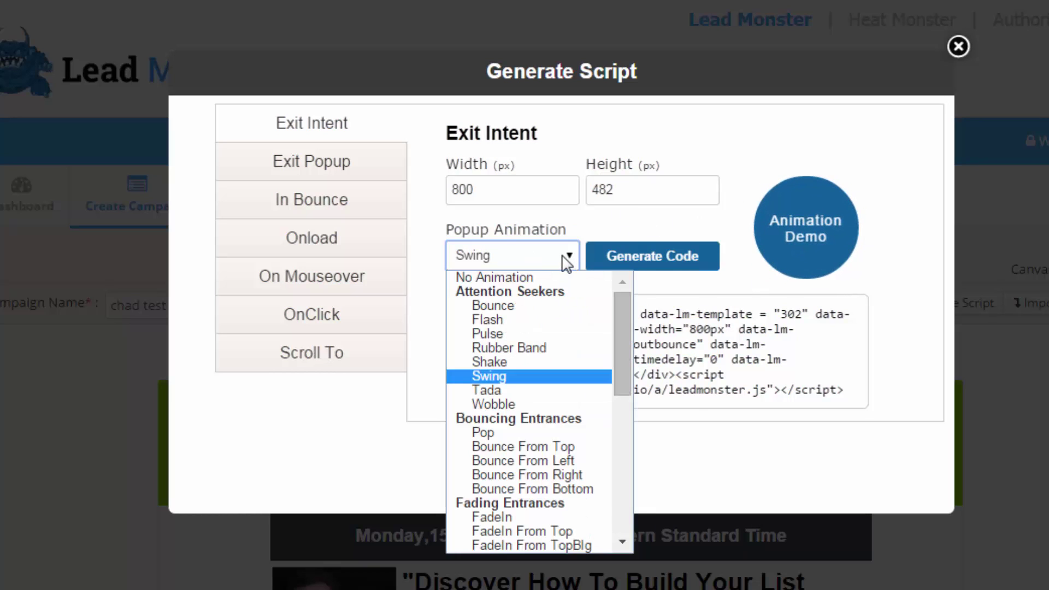
pyautogui.click(529, 322)
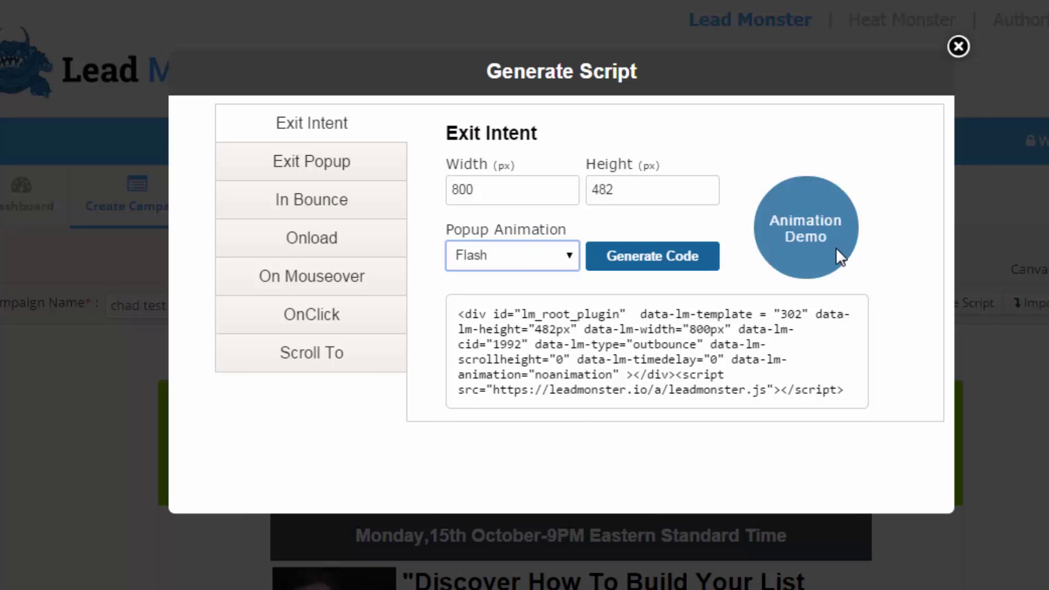
pyautogui.click(568, 263)
pyautogui.click(510, 395)
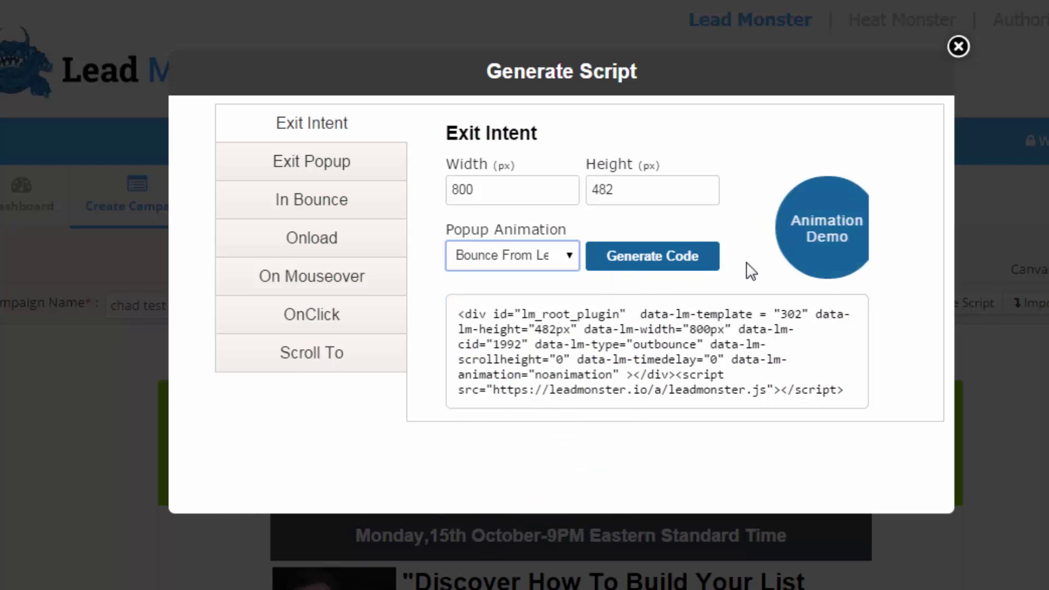
pyautogui.click(781, 328)
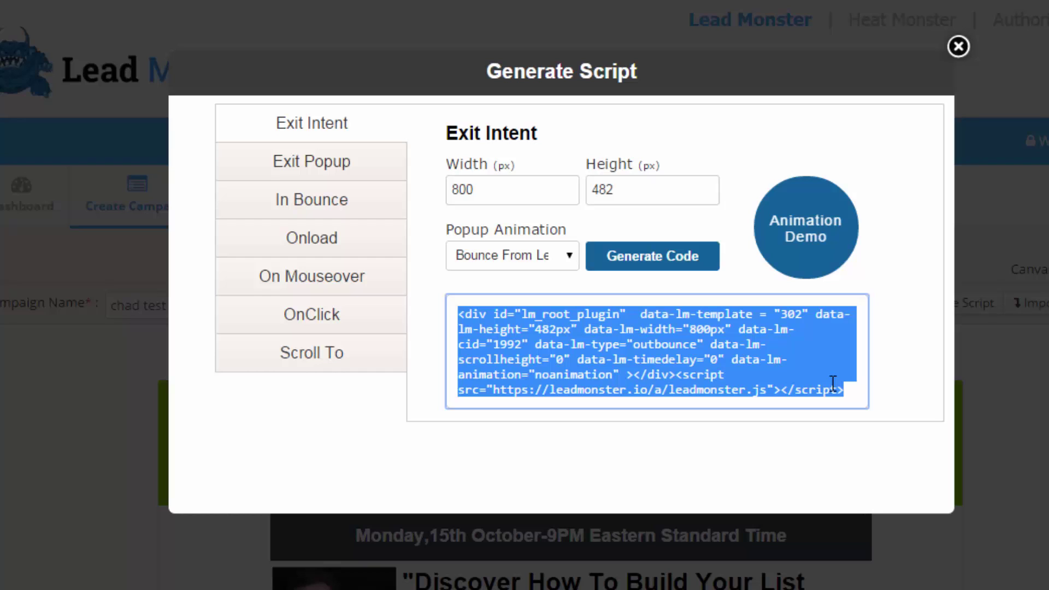
pyautogui.click(931, 292)
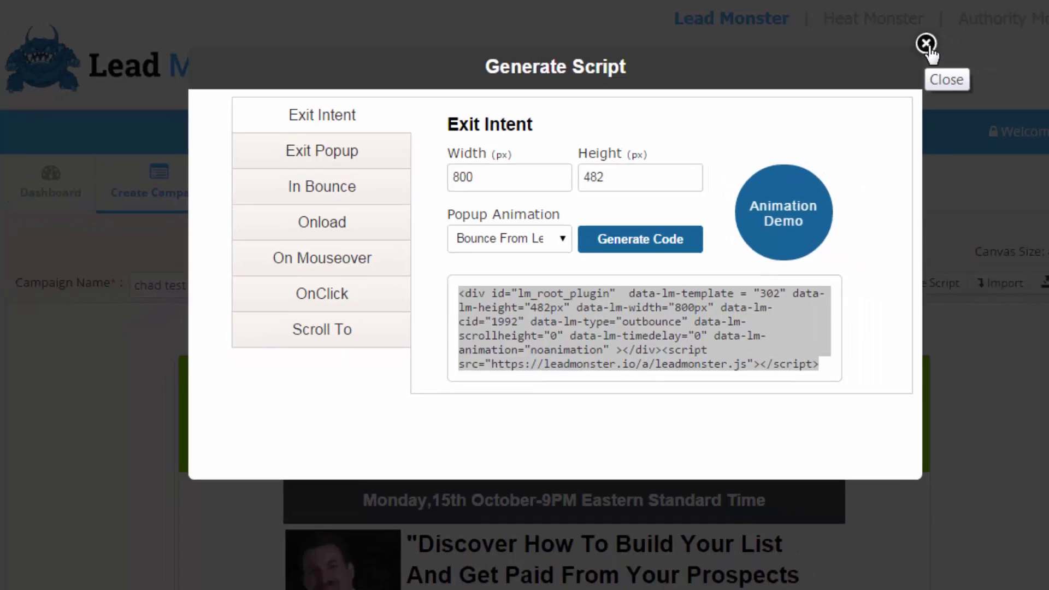
# Close the embed code window, pass through Statistics and Subscribers, and reach the empty A/B Split test page.
pyautogui.click(958, 47)
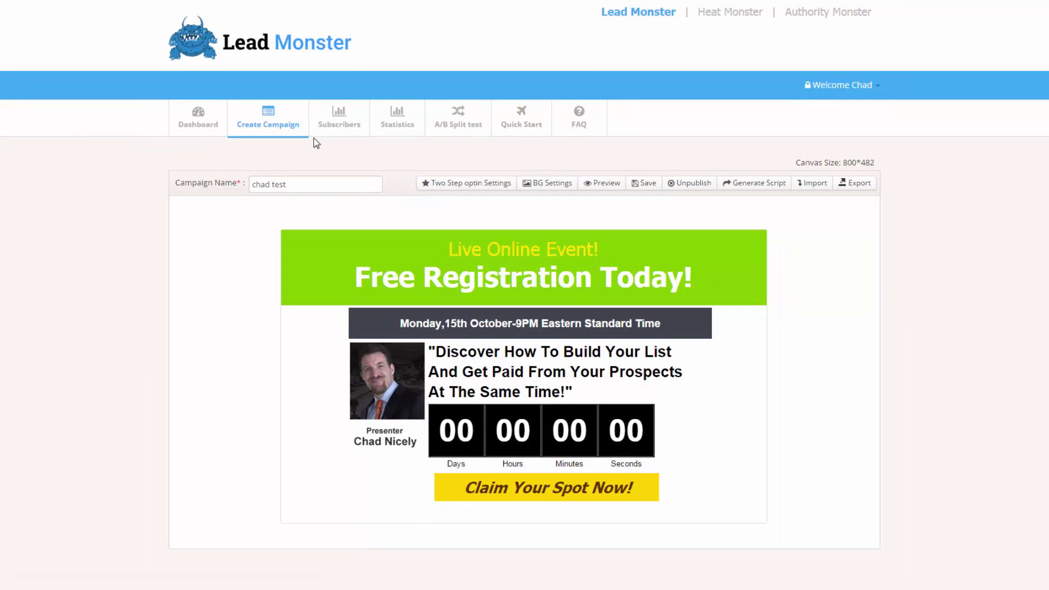
pyautogui.click(397, 119)
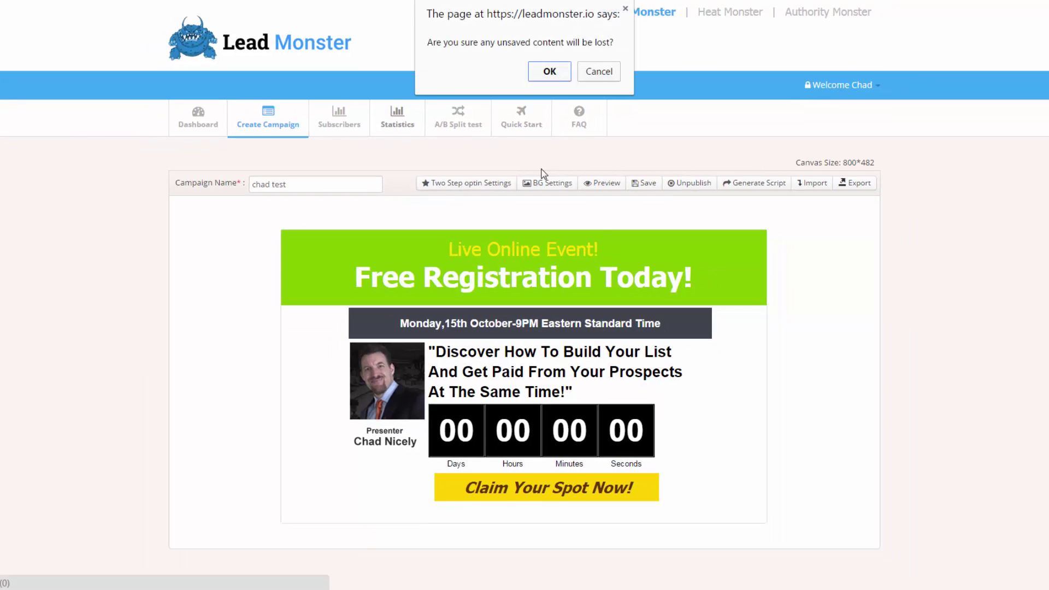
pyautogui.click(549, 78)
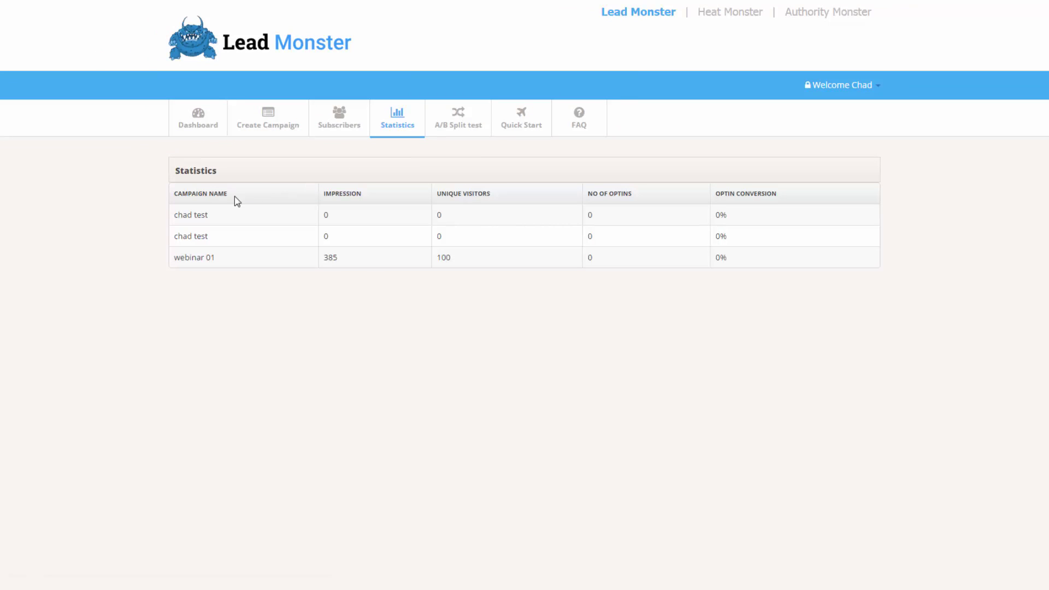
pyautogui.click(349, 121)
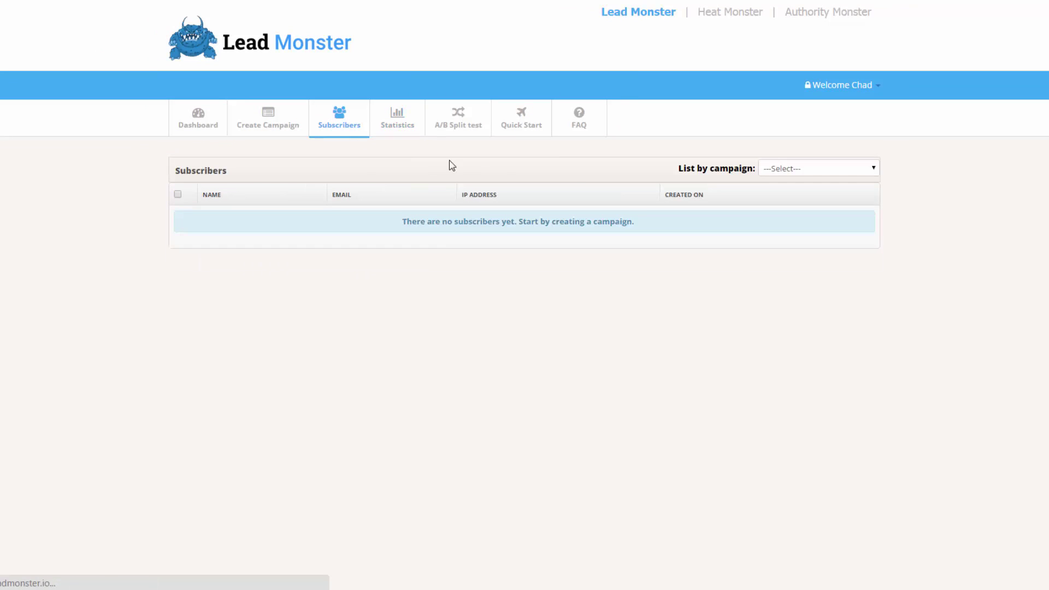
pyautogui.click(455, 121)
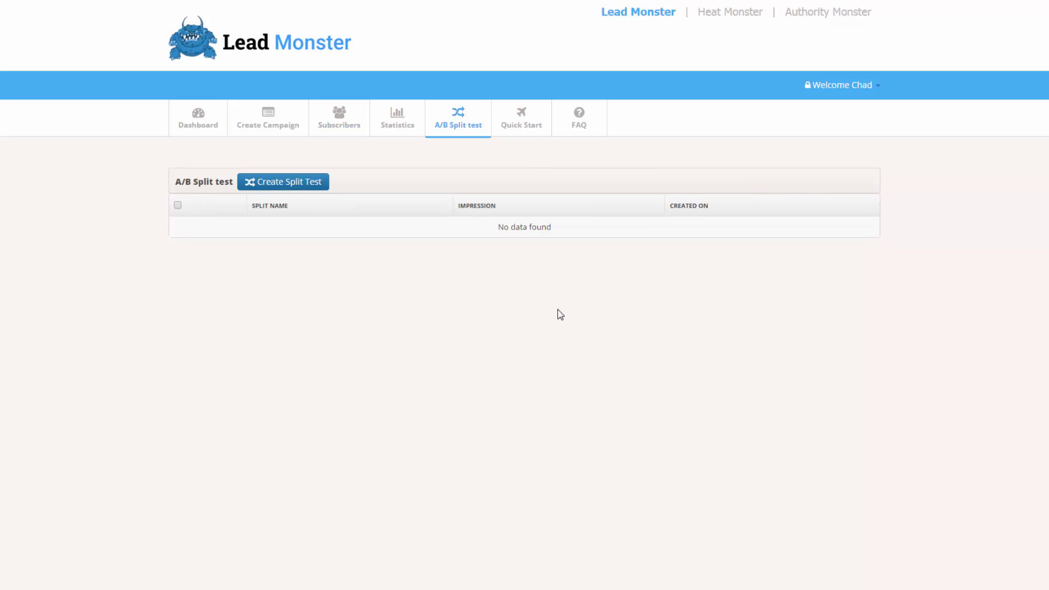